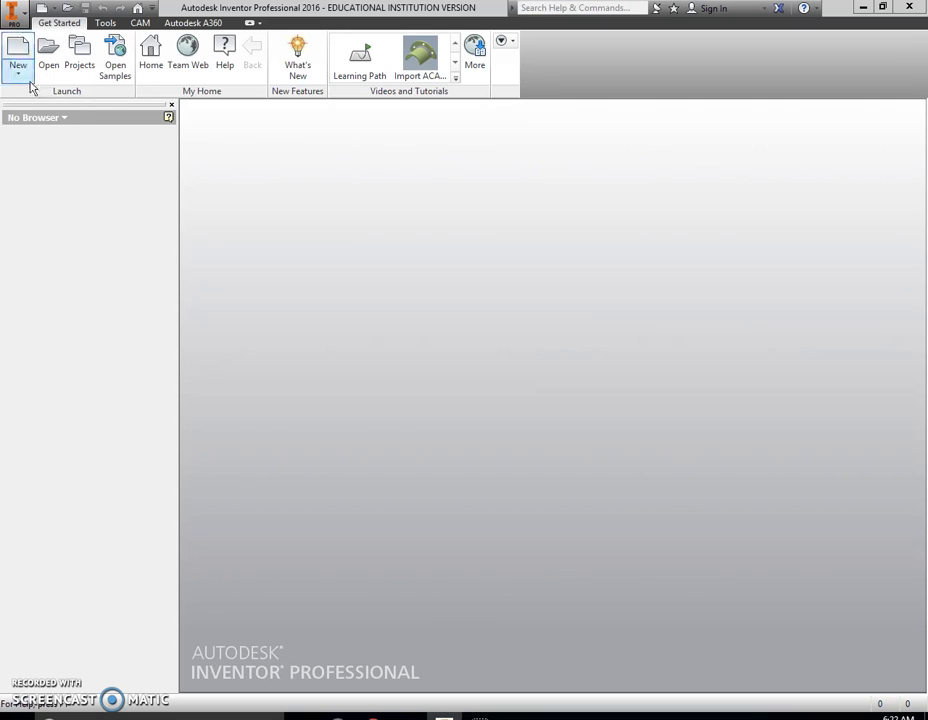
Step: Create a new part from the Standard (in).ipt template and start a 2D sketch
left_click(17, 50)
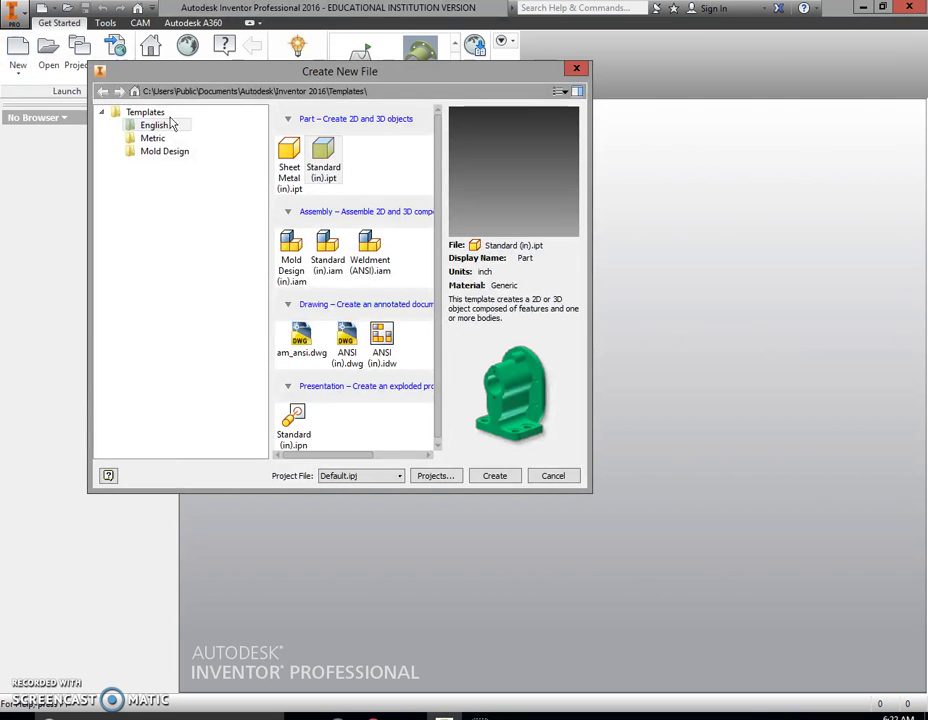
left_click(500, 477)
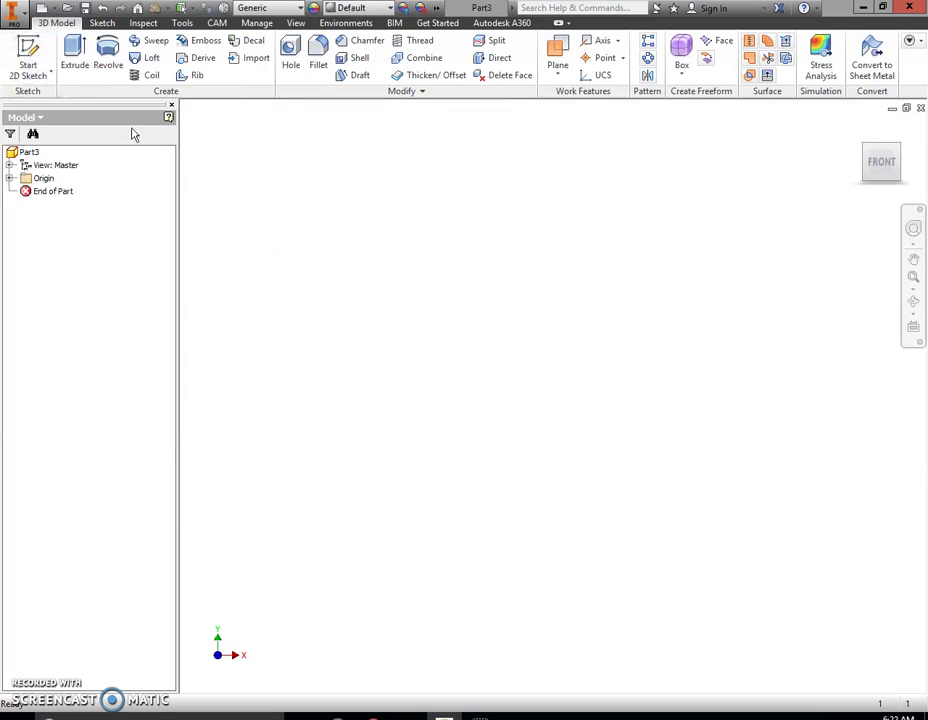
left_click(30, 48)
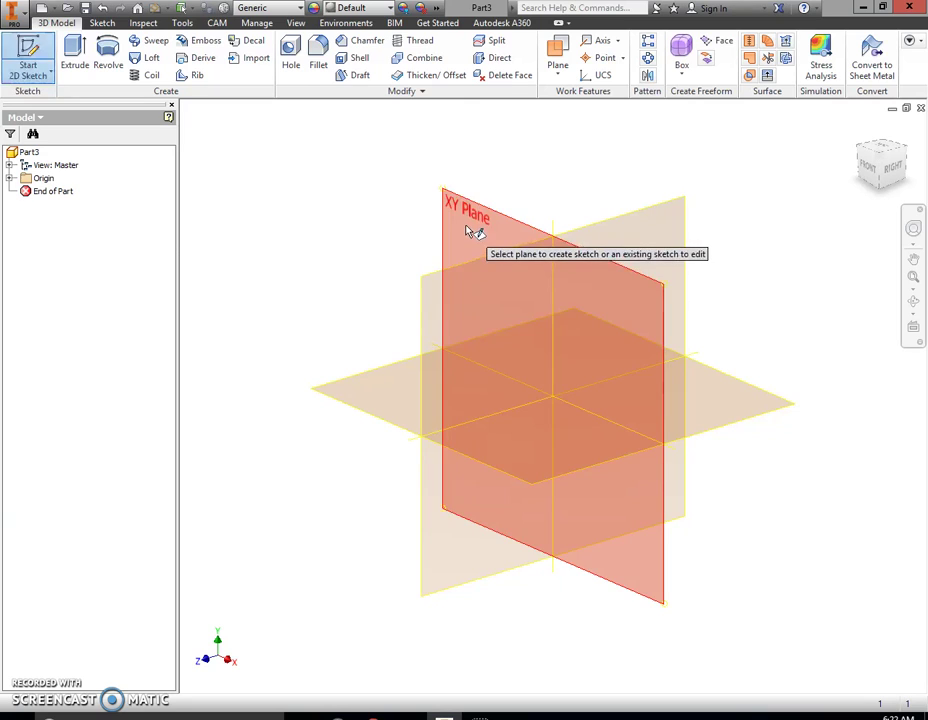
Step: On the XY plane, draw a 4 by 4 inch rectangle starting at the origin
left_click(467, 231)
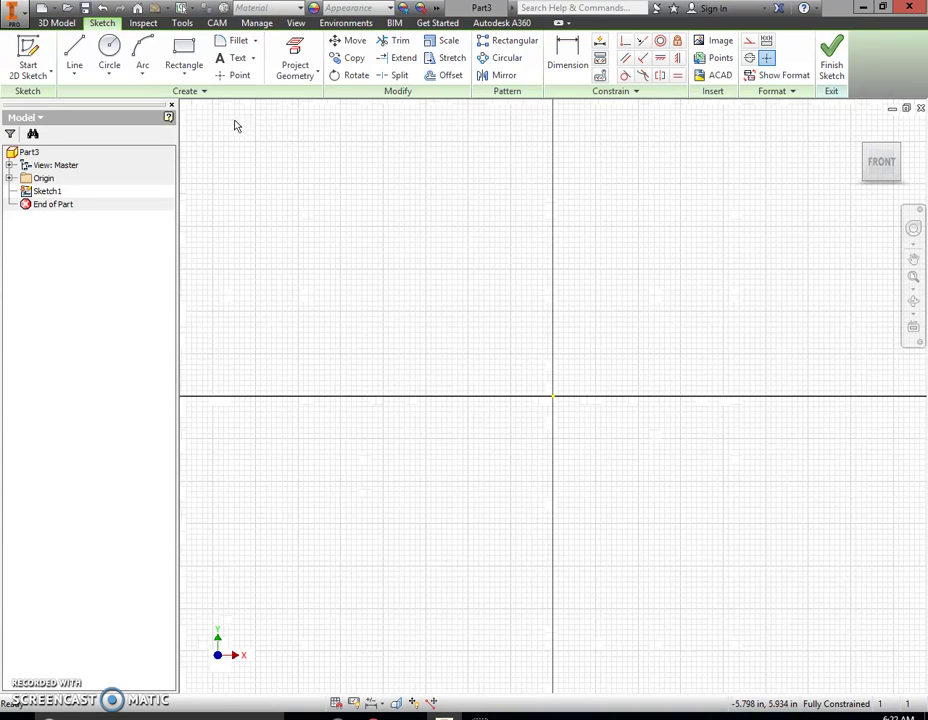
left_click(180, 50)
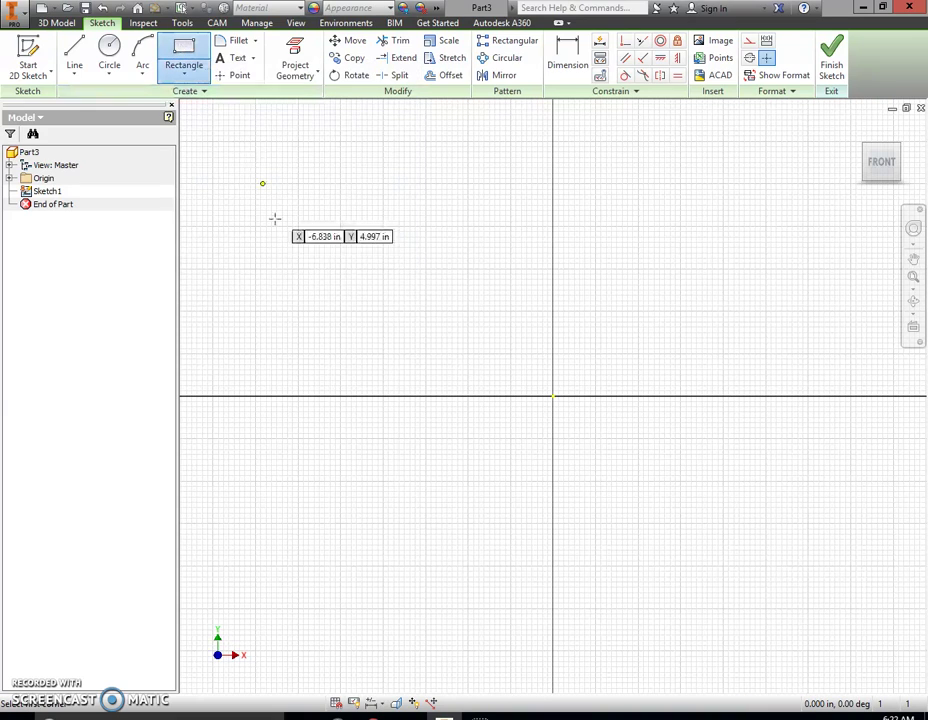
left_click(553, 397)
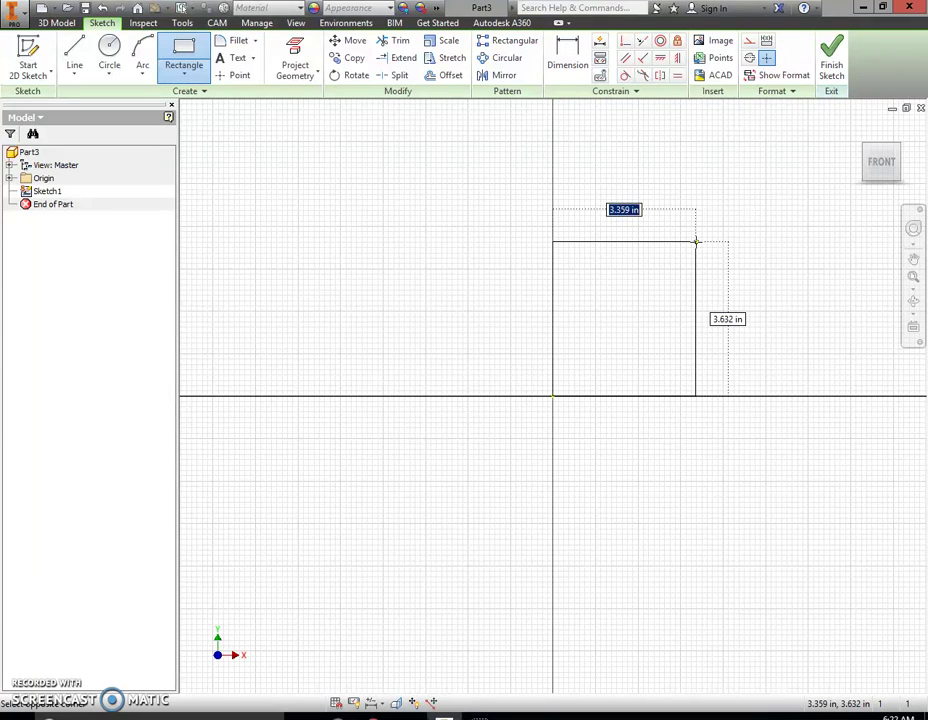
type("4")
key("Tab")
type("4")
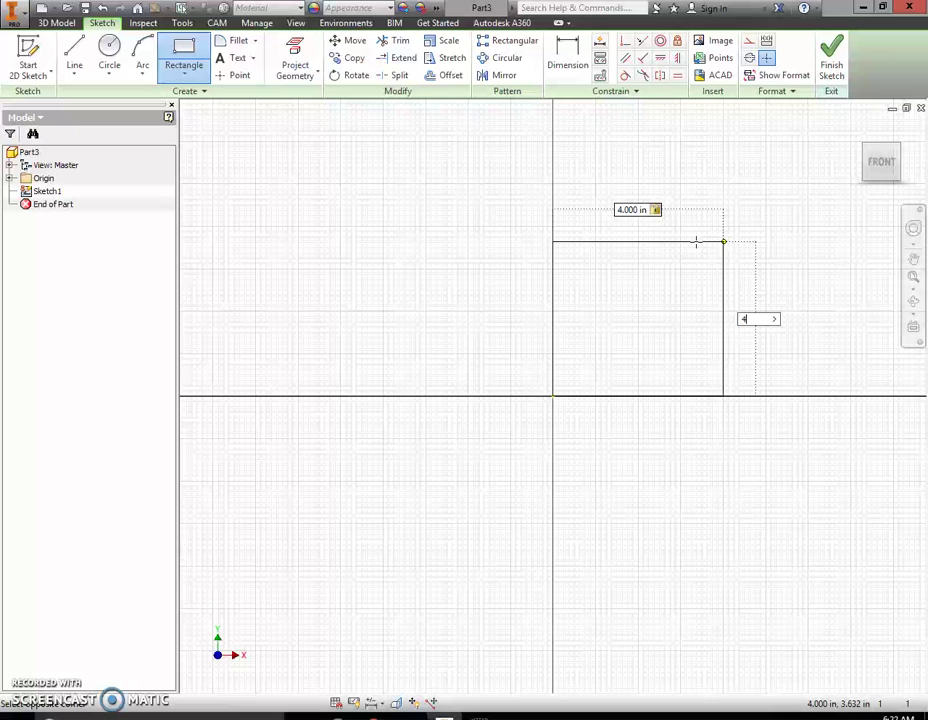
key("Return")
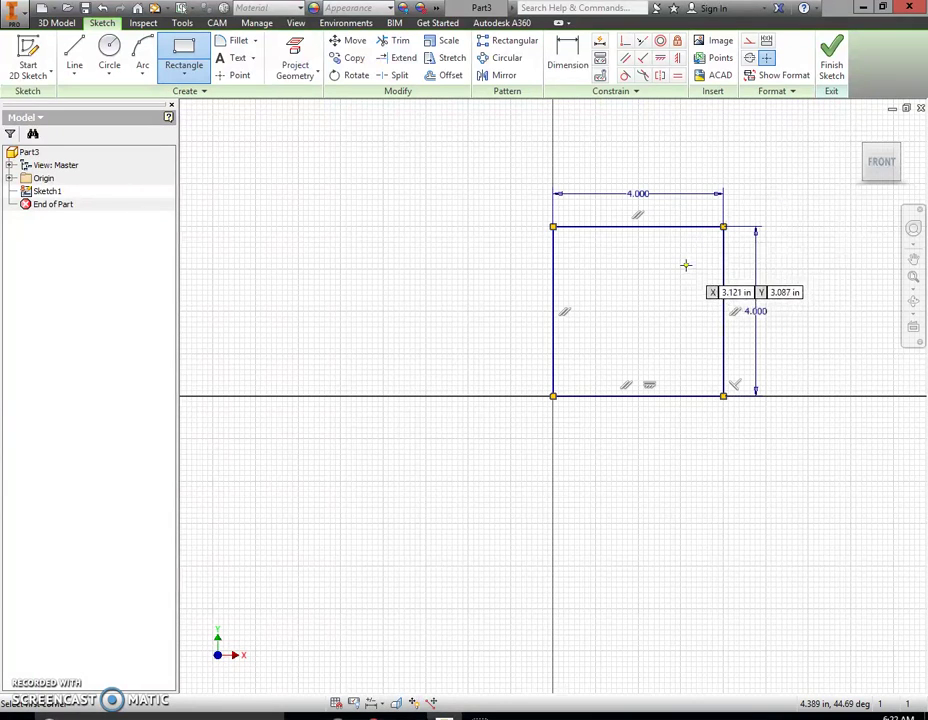
key("Escape")
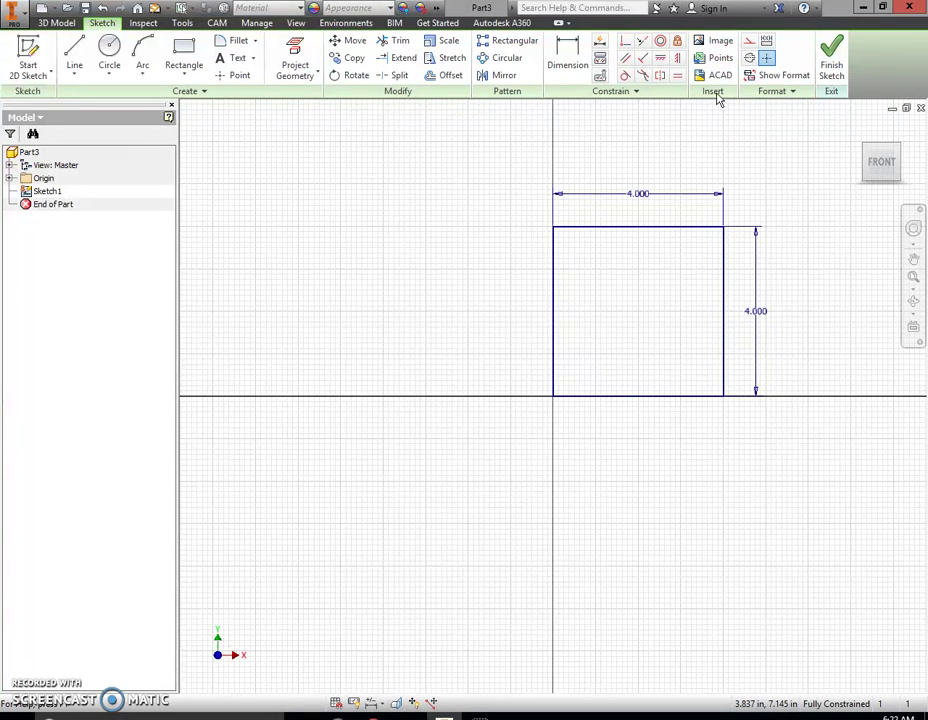
Step: Insert the Star PNG image into Sketch1 and place it on the canvas
left_click(722, 43)
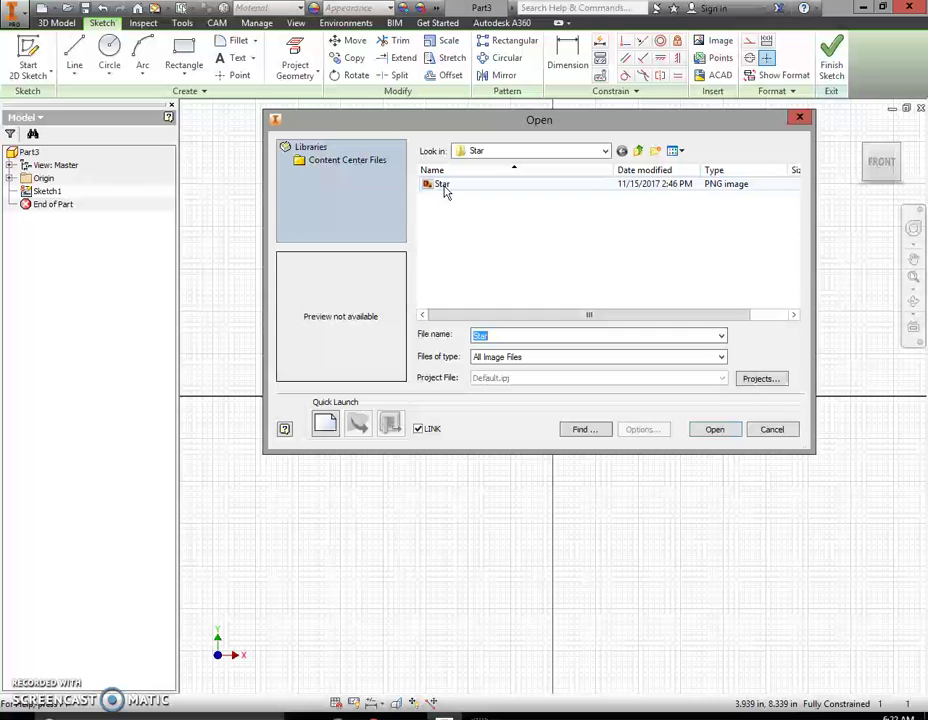
left_click(443, 186)
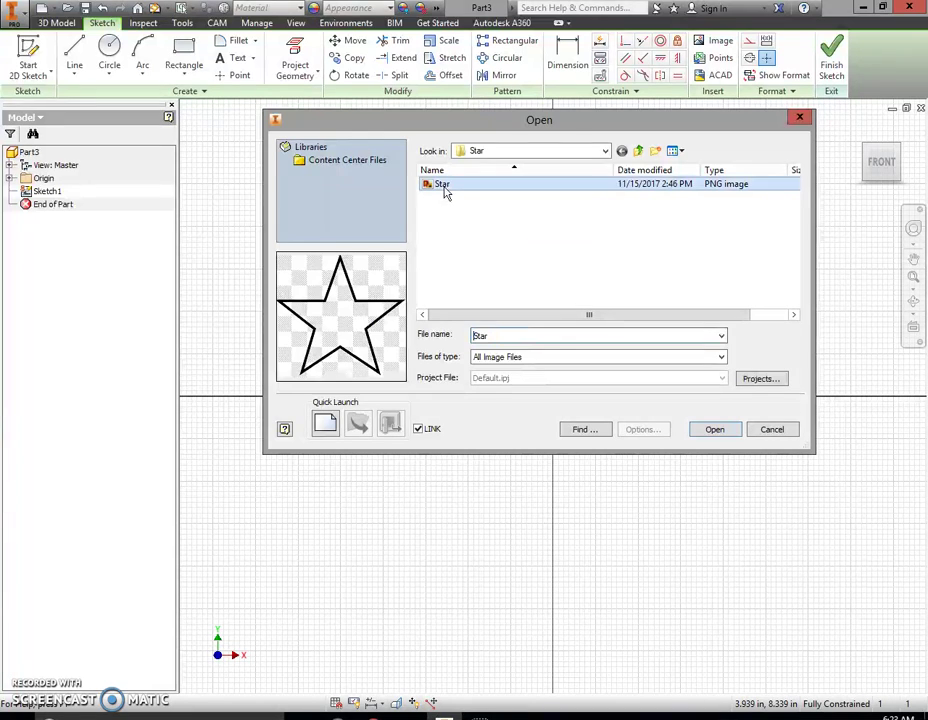
left_click(715, 432)
left_click(469, 163)
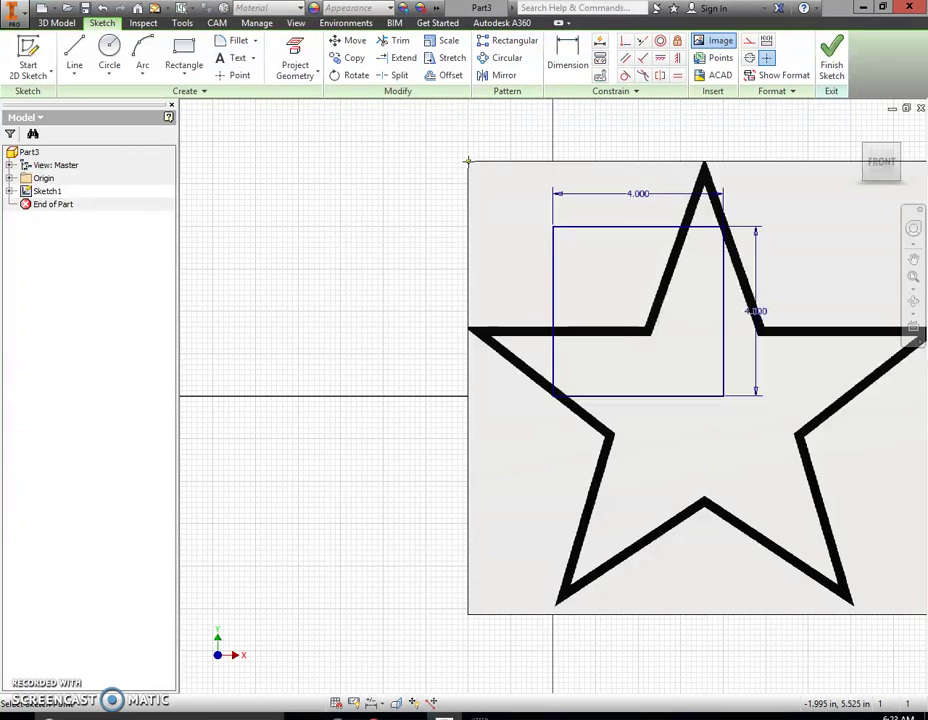
Step: Scale down the star image and move it inside the 4.000 in square, viewed from the front
left_click_drag(467, 160, 378, 156)
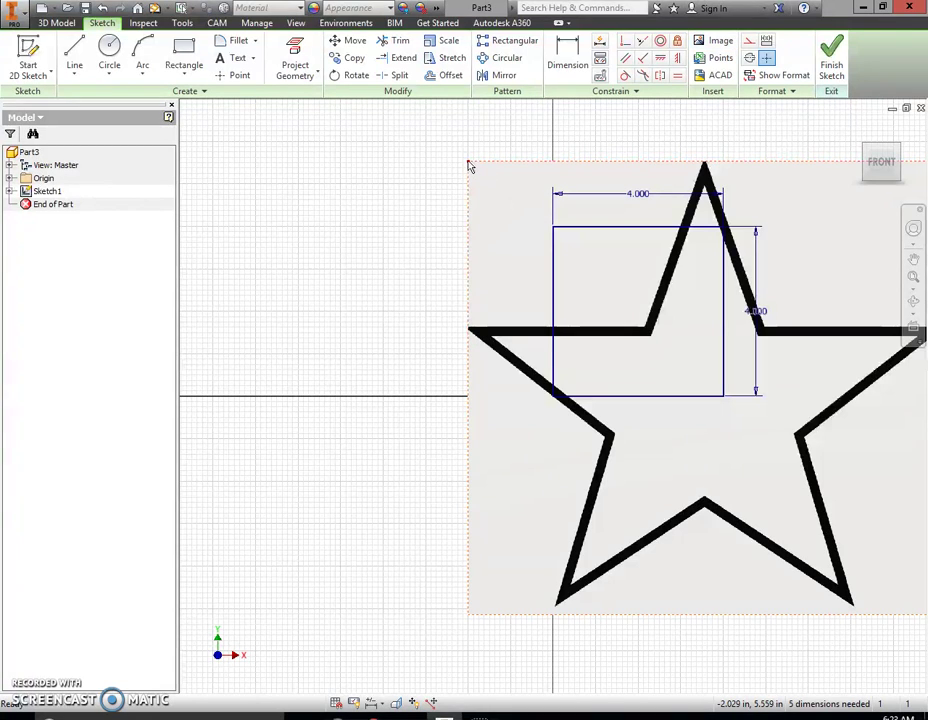
left_click_drag(468, 164, 469, 424)
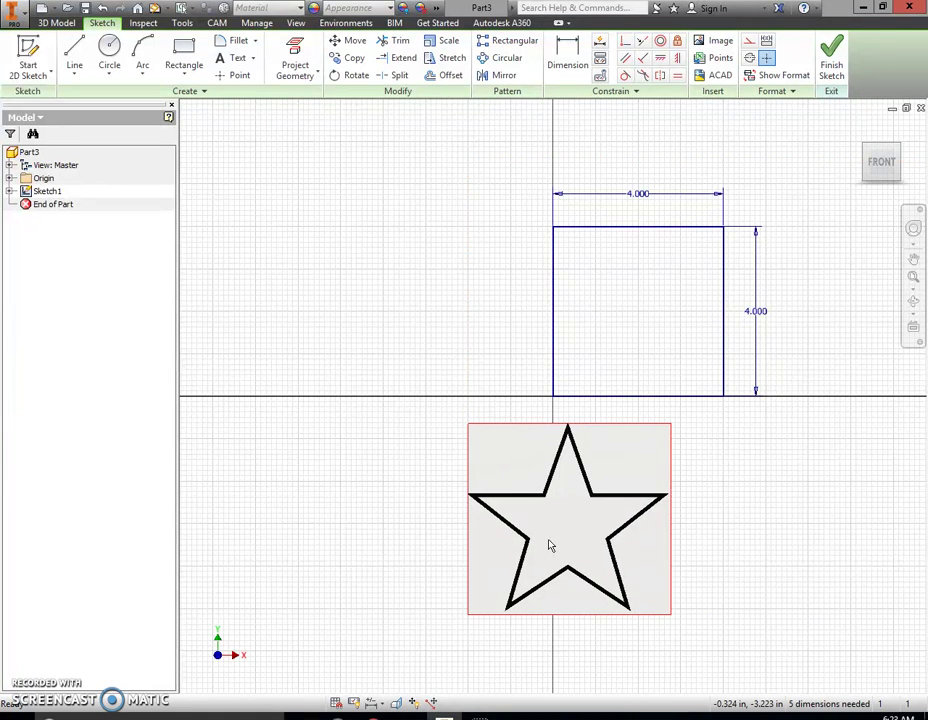
left_click_drag(579, 550, 676, 323)
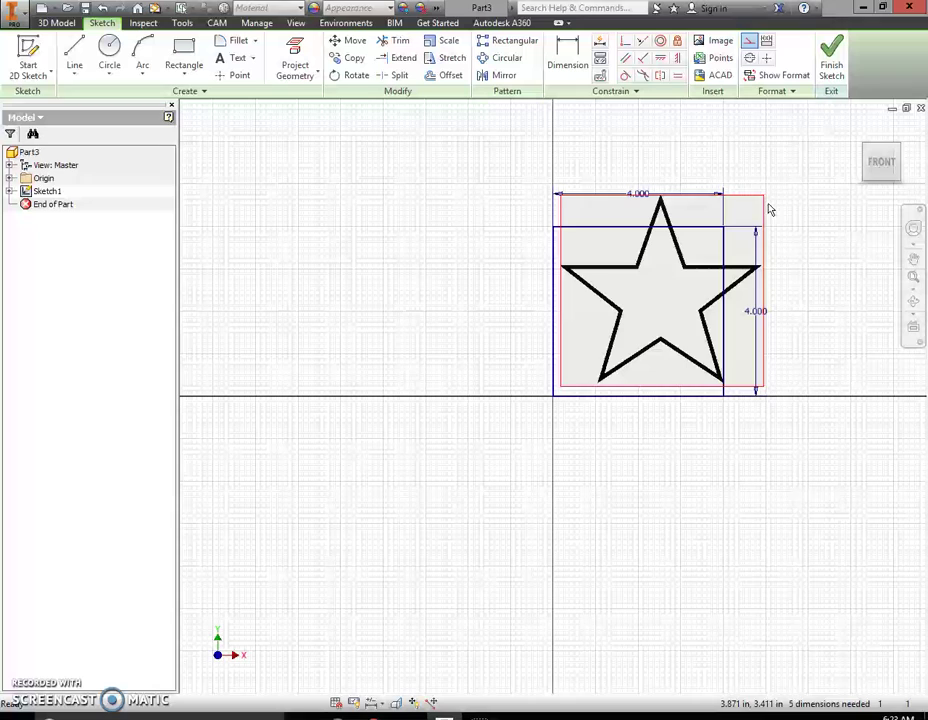
left_click(880, 166)
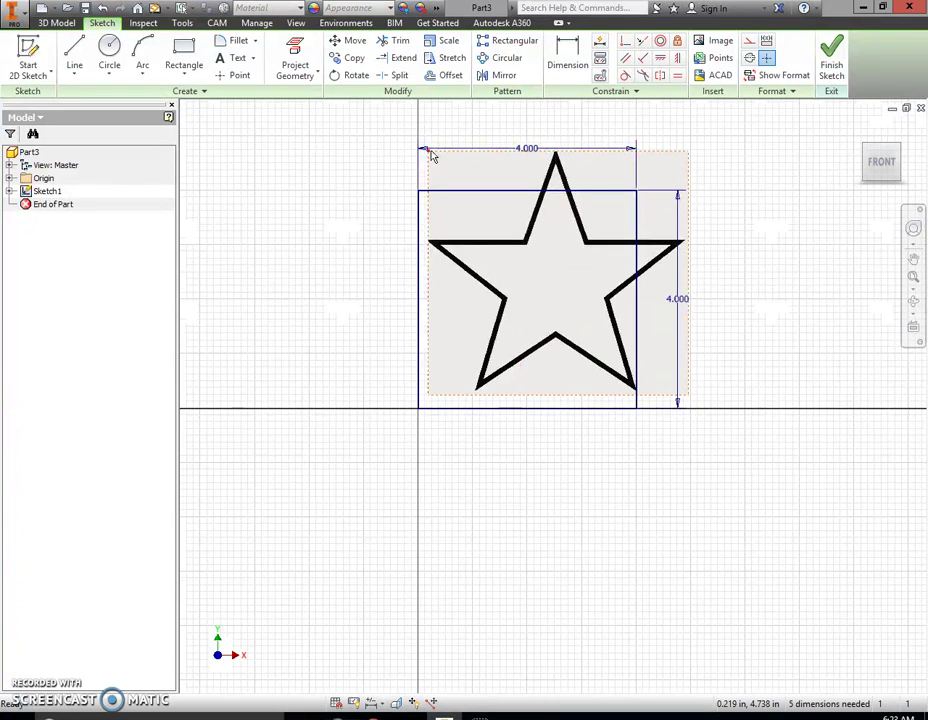
left_click_drag(427, 155, 426, 207)
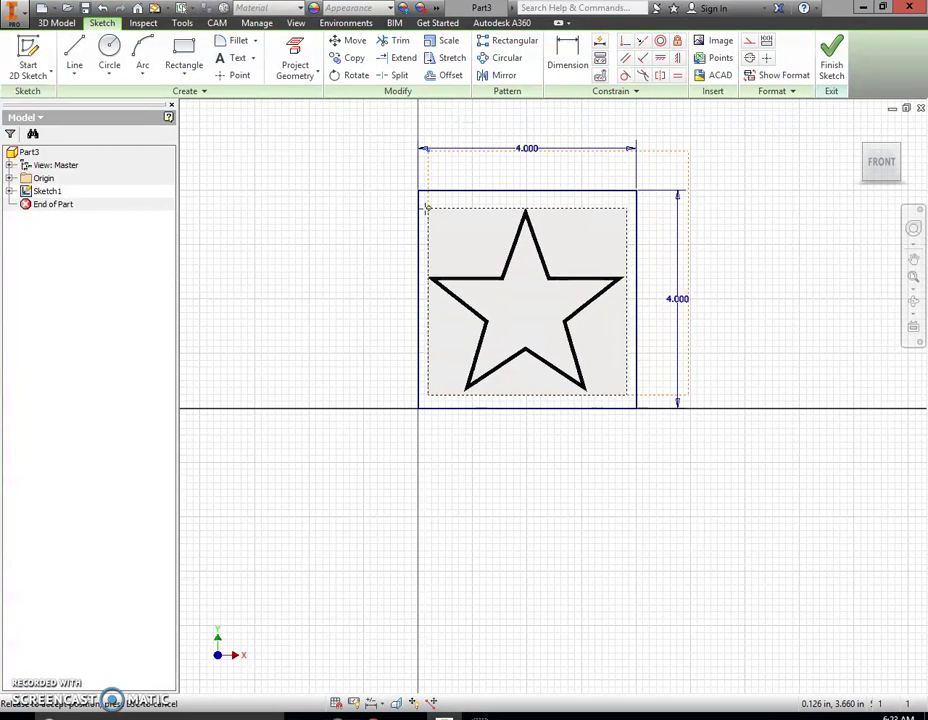
left_click(893, 160)
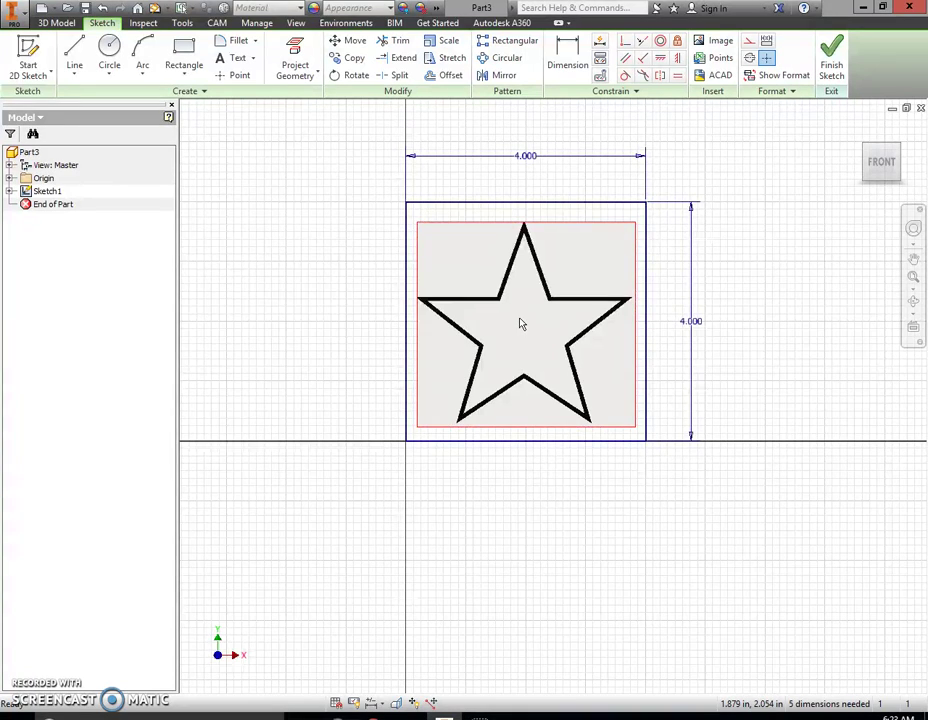
scroll(520, 323, "up", 3)
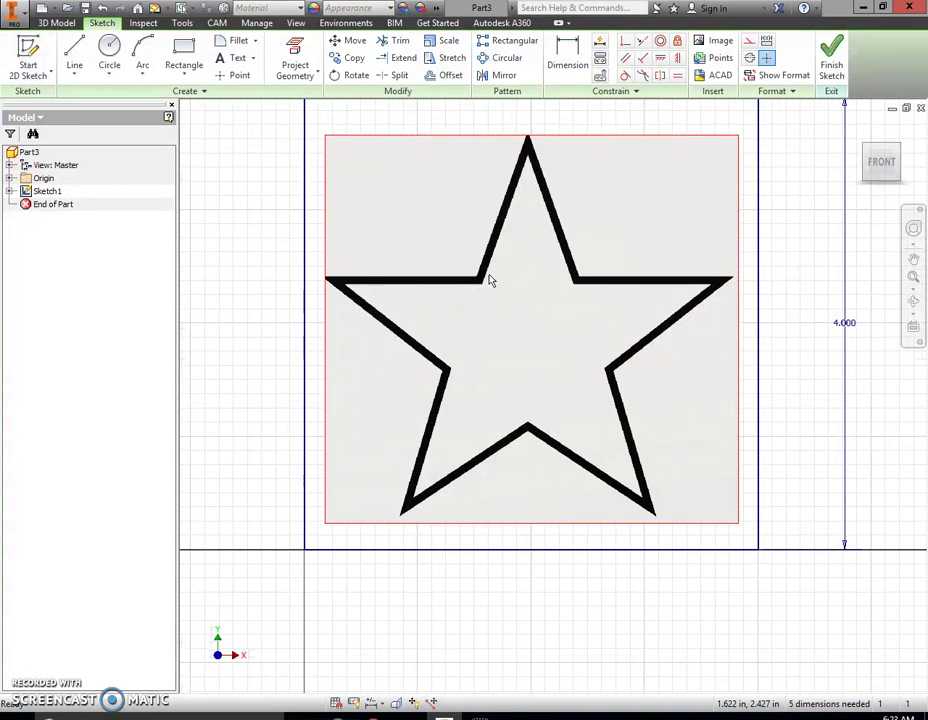
Step: Trace the star's upper edges with lines from the left tip over the top to the right tip
left_click(75, 57)
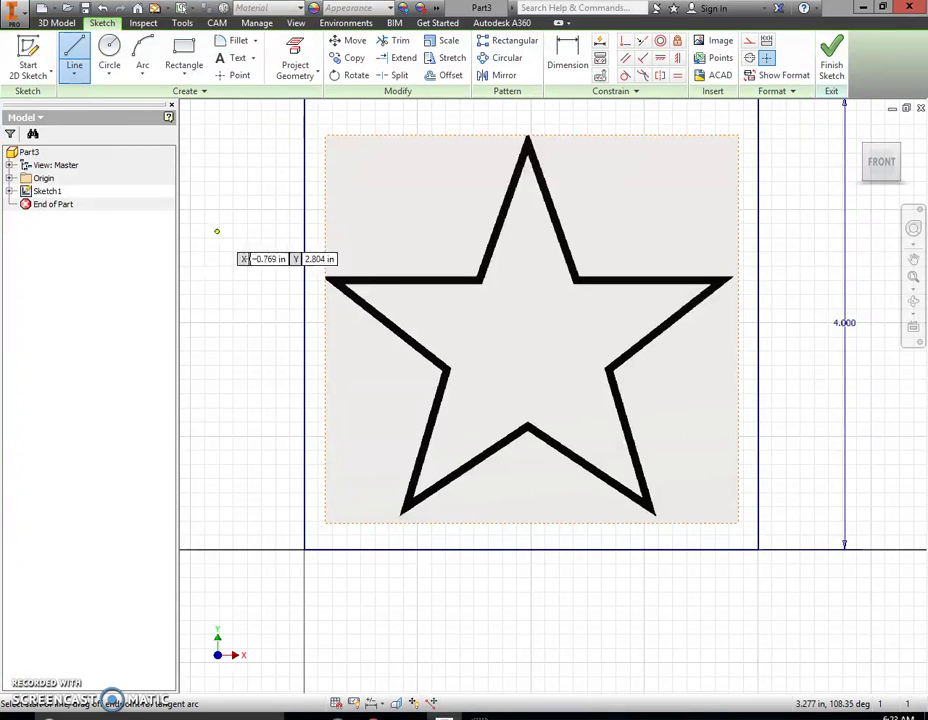
left_click(344, 285)
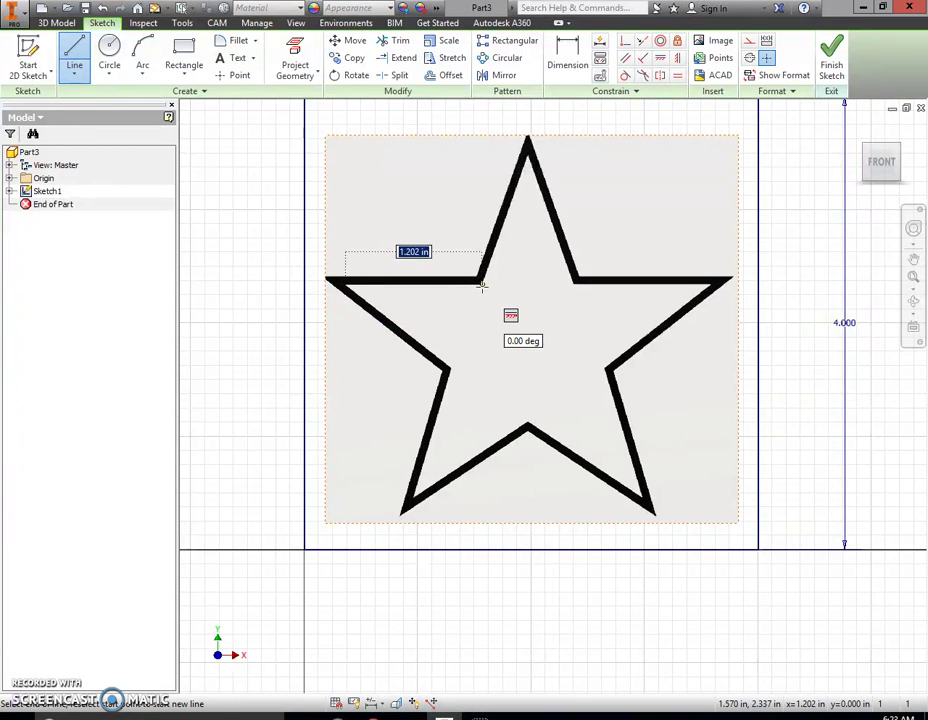
left_click(482, 285)
left_click_drag(482, 285, 527, 152)
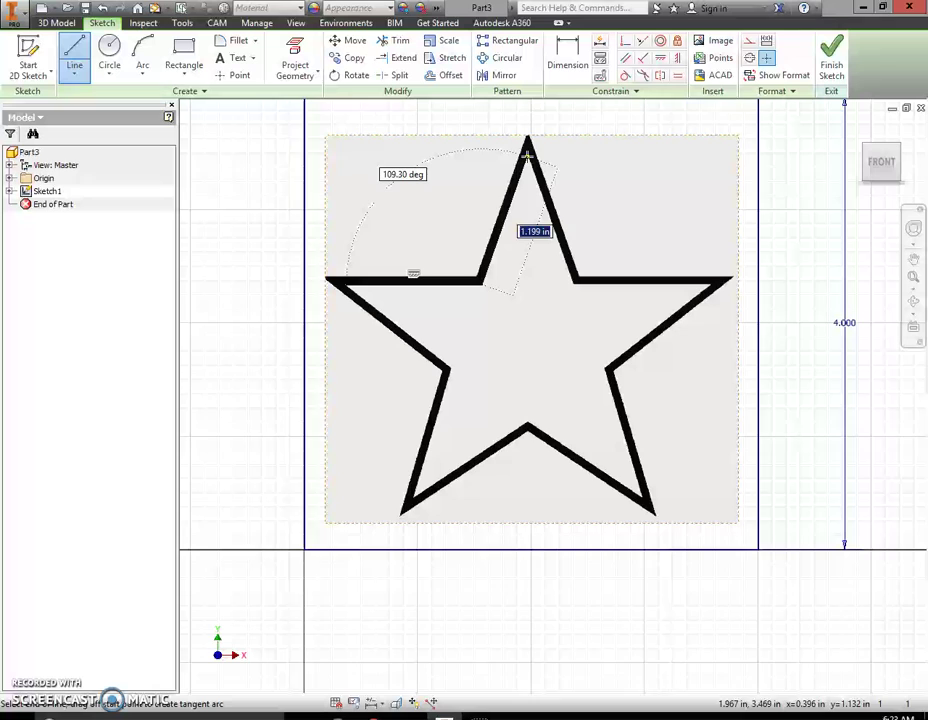
left_click(527, 150)
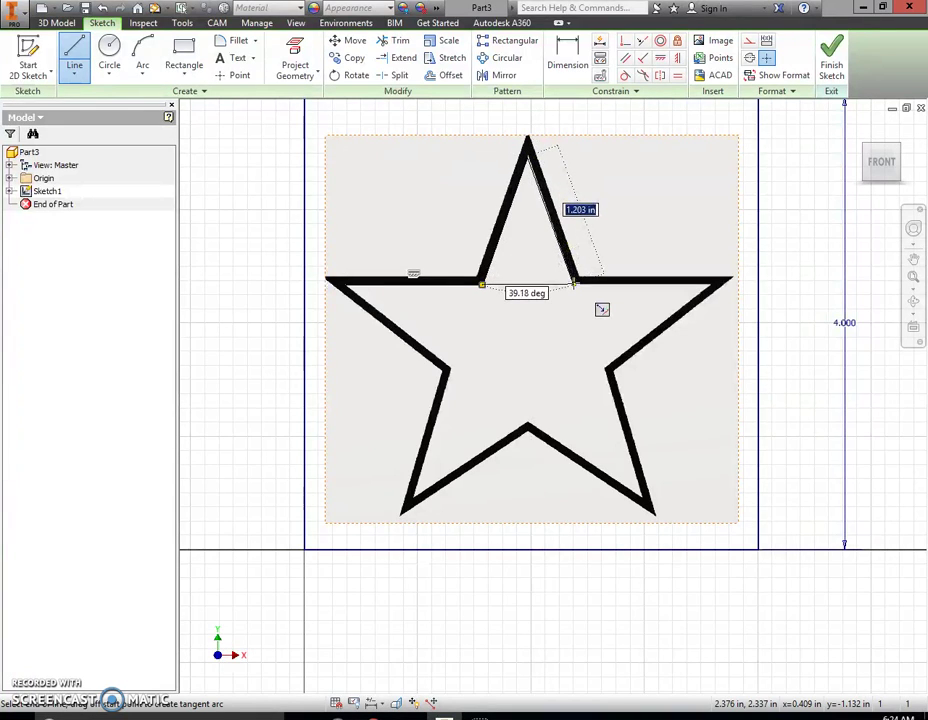
left_click(574, 284)
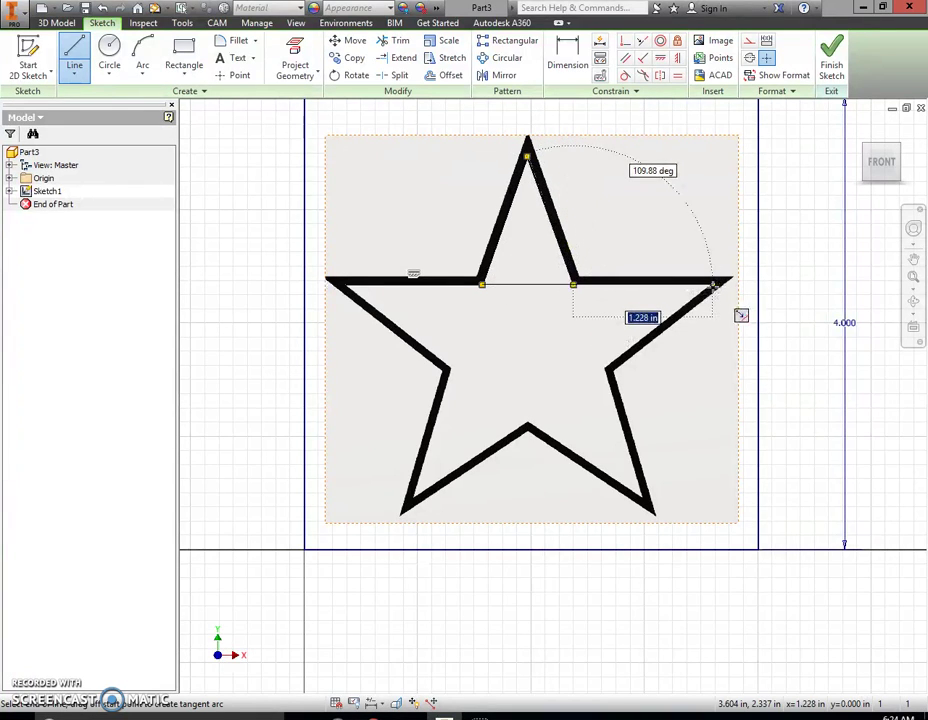
left_click(709, 286)
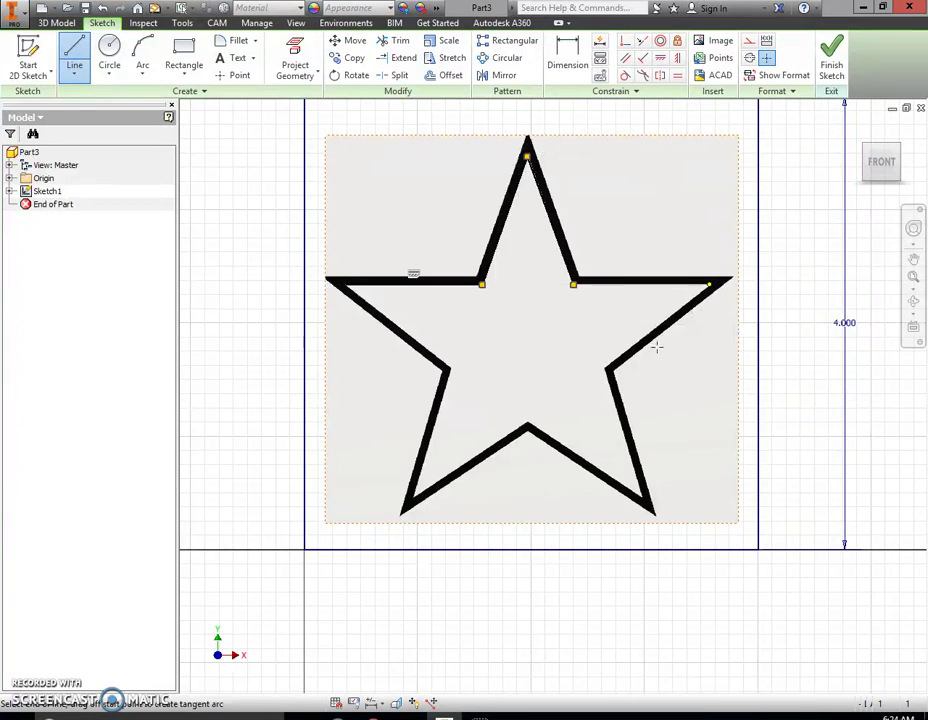
Step: Trace the lower edges through both bottom tips, closing the outline at the left tip
left_click(605, 370)
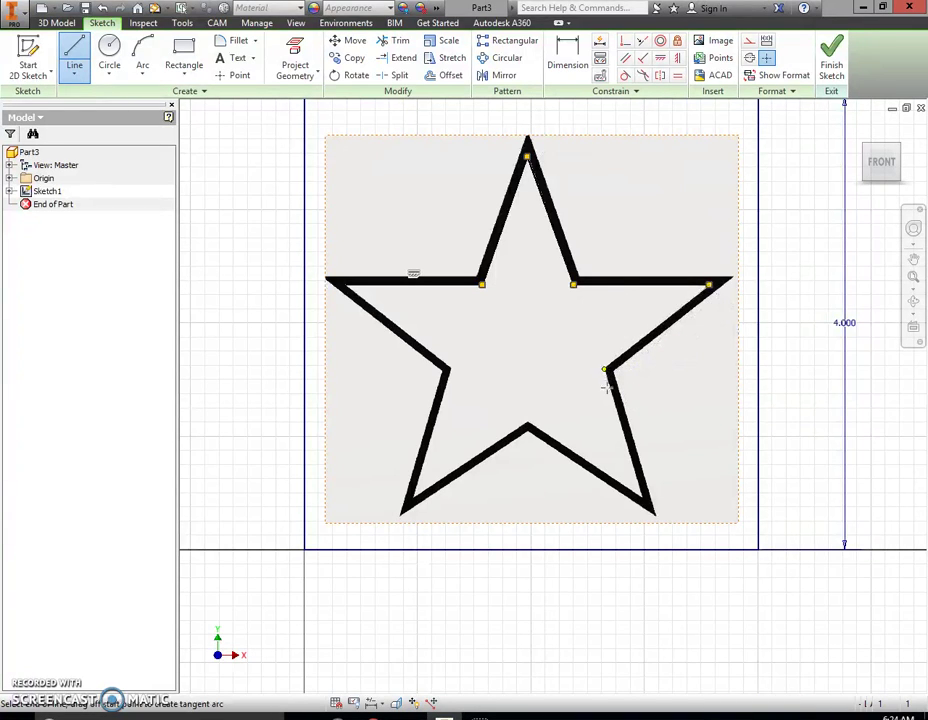
left_click(644, 497)
left_click(527, 425)
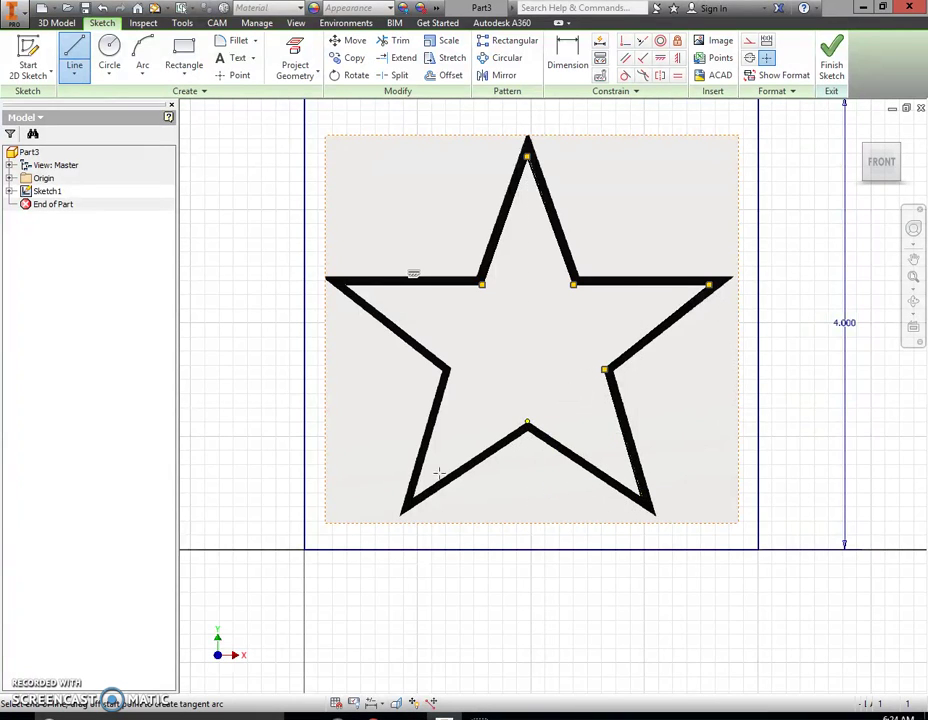
left_click(413, 494)
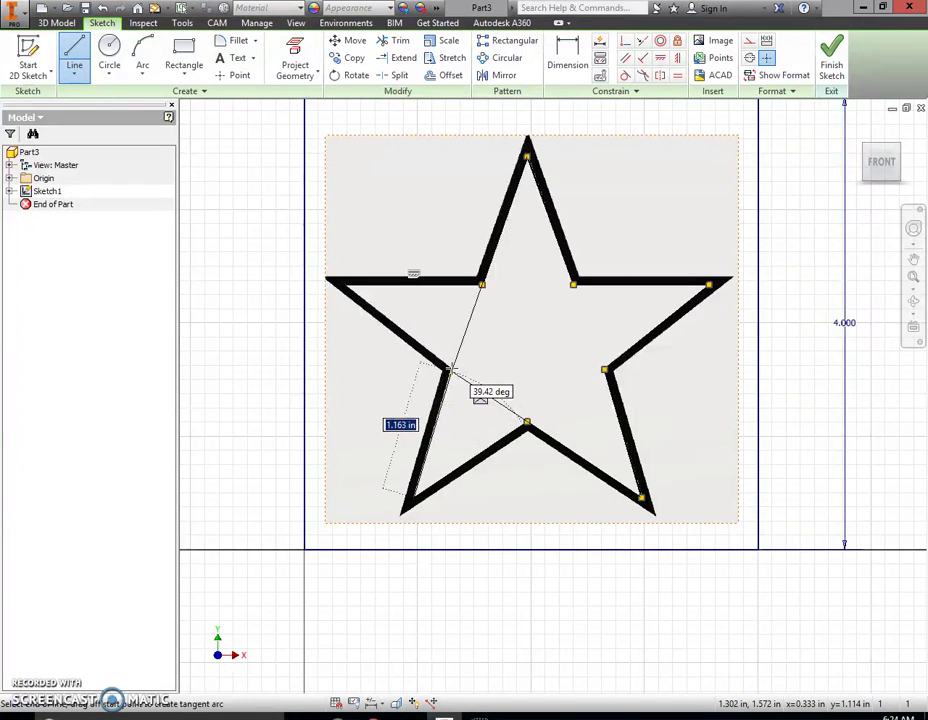
left_click(450, 370)
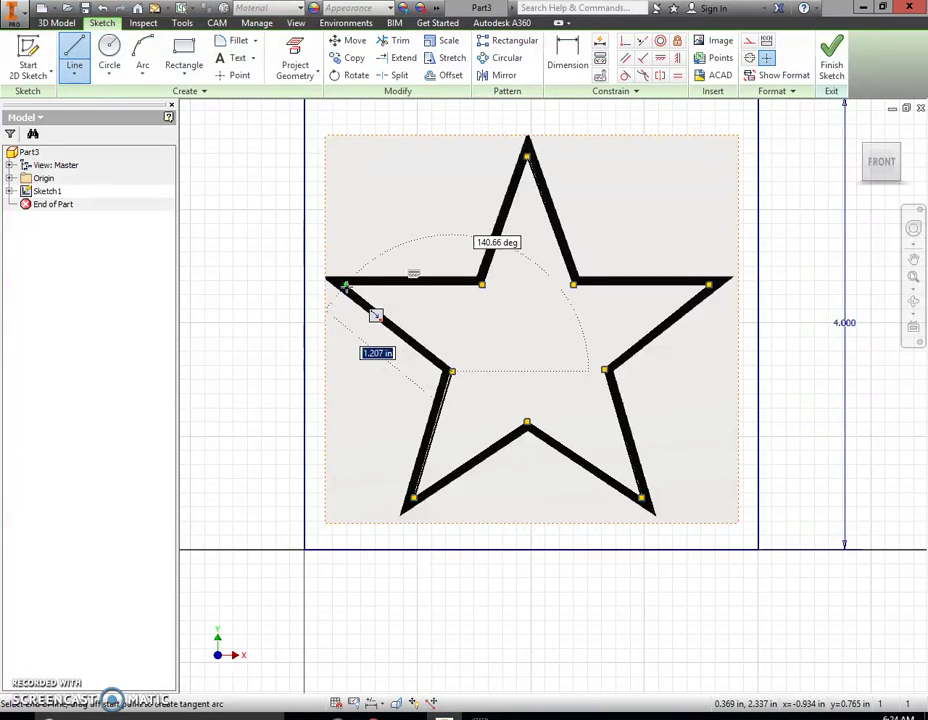
left_click(344, 287)
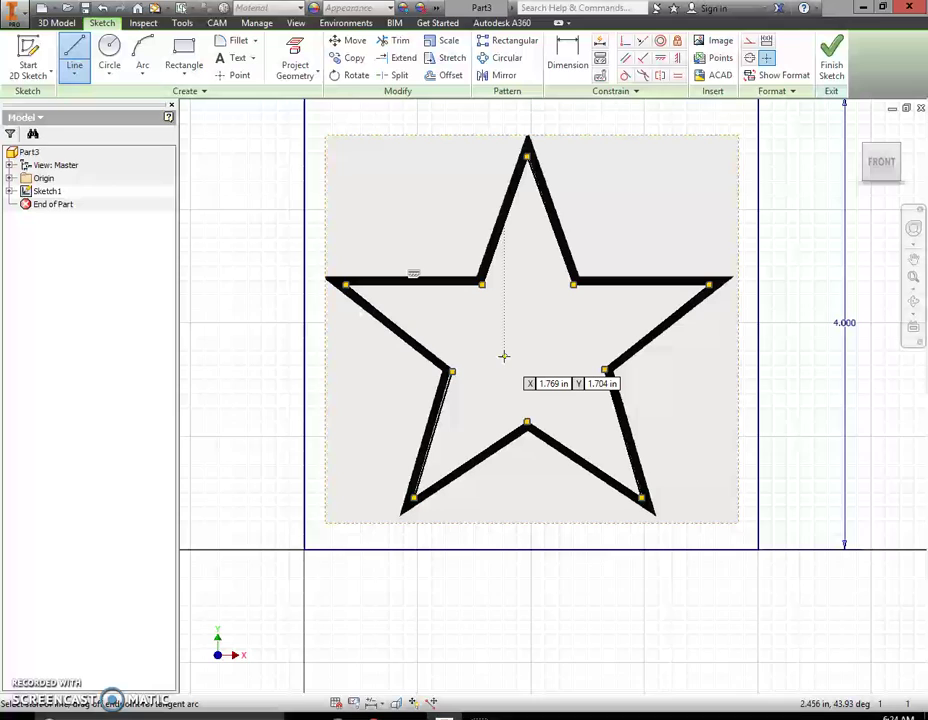
key("Escape")
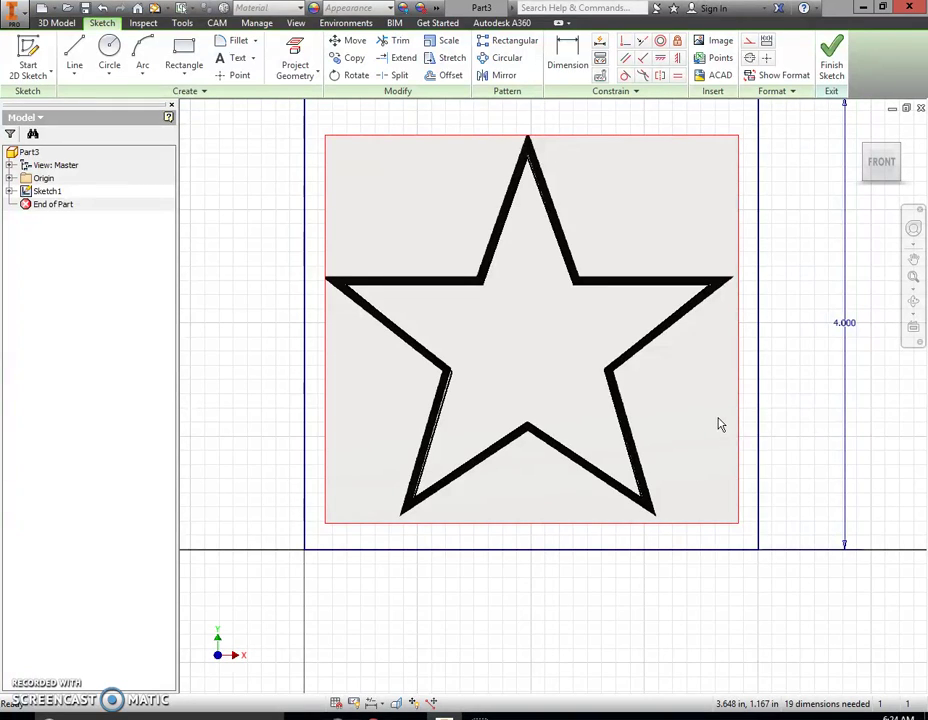
Step: Delete the star reference image from the sketch
right_click(720, 425)
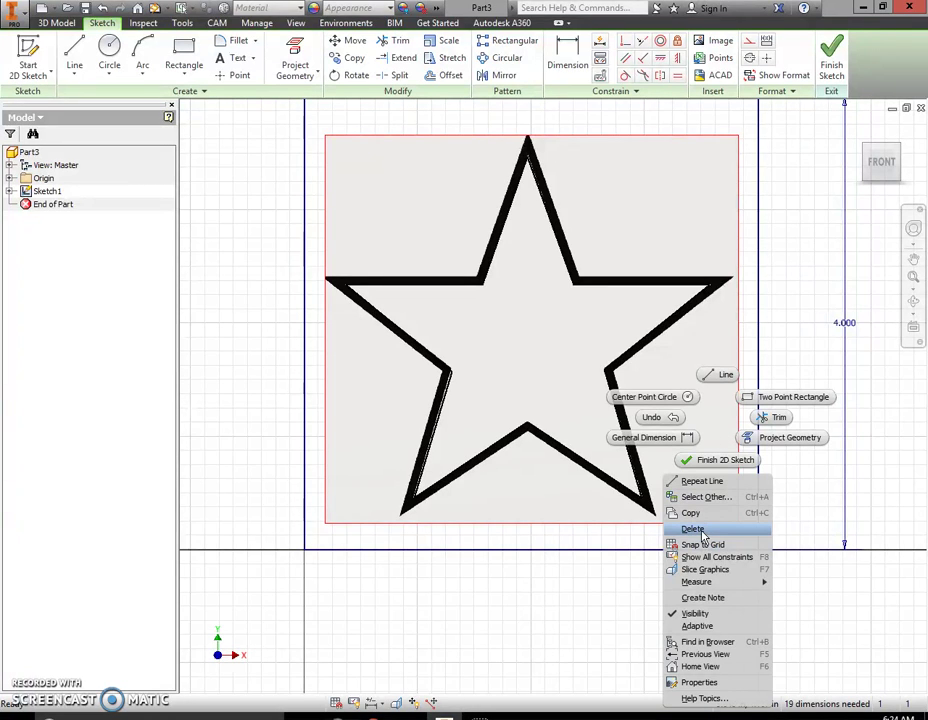
left_click(540, 540)
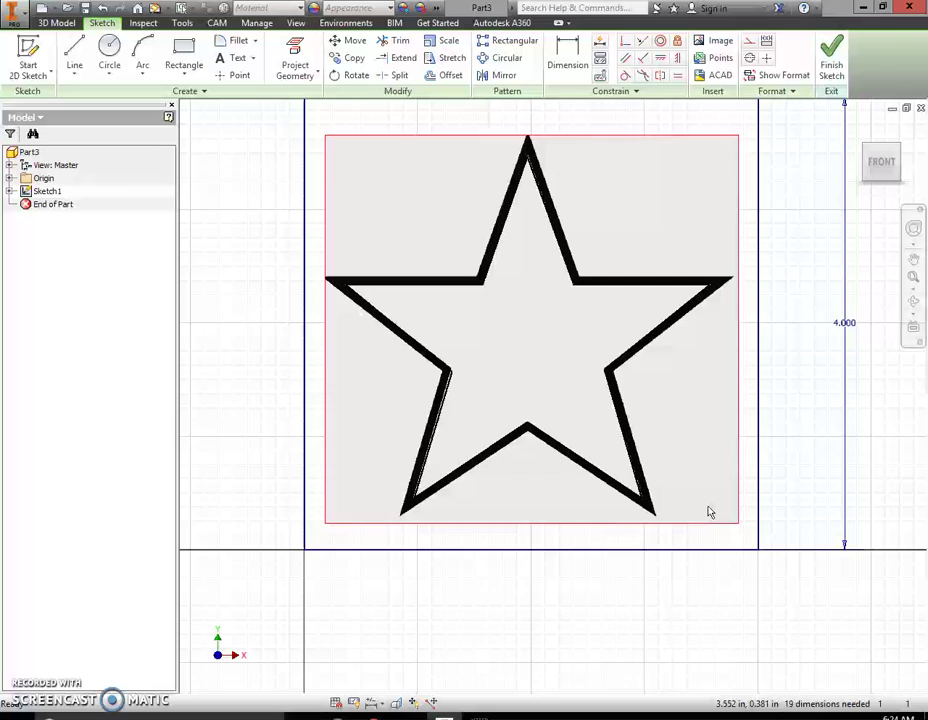
key("Delete")
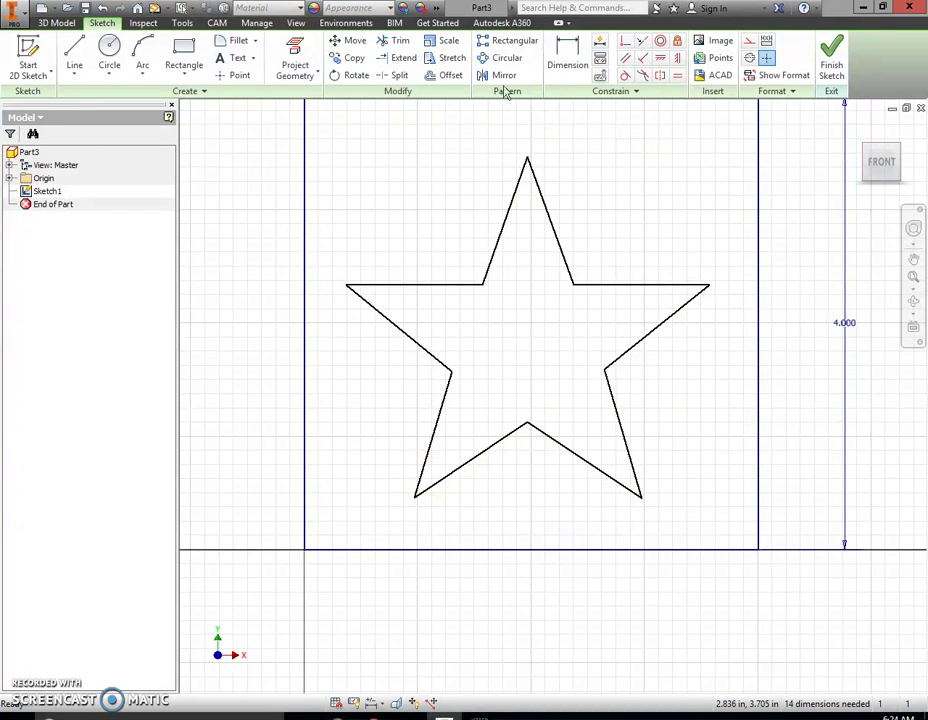
Step: Offset the traced star outline by 1/32 in (0.031)
left_click(449, 77)
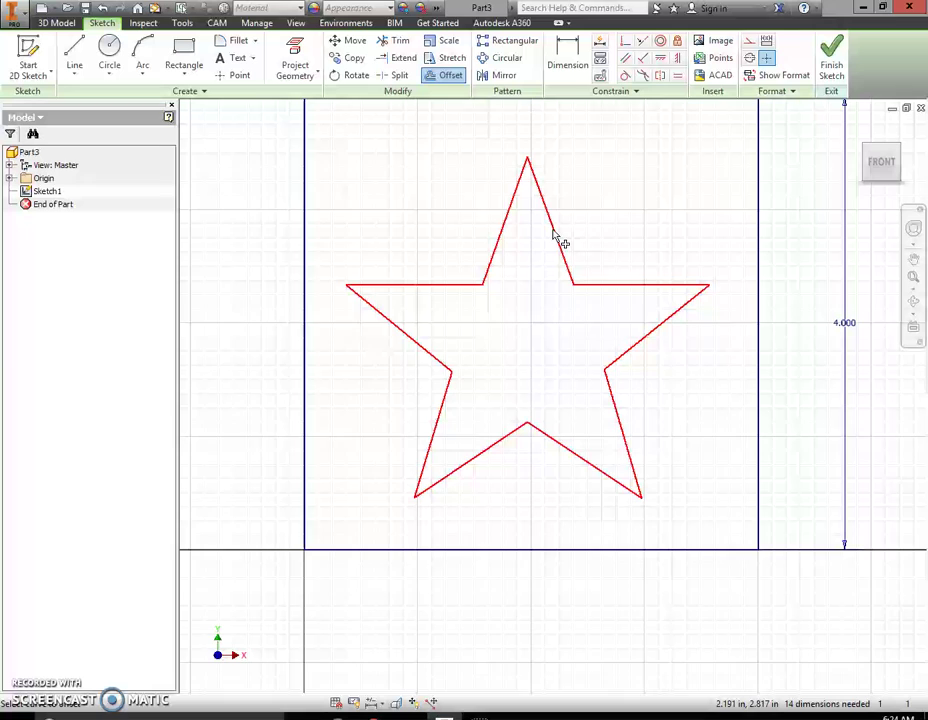
left_click(556, 232)
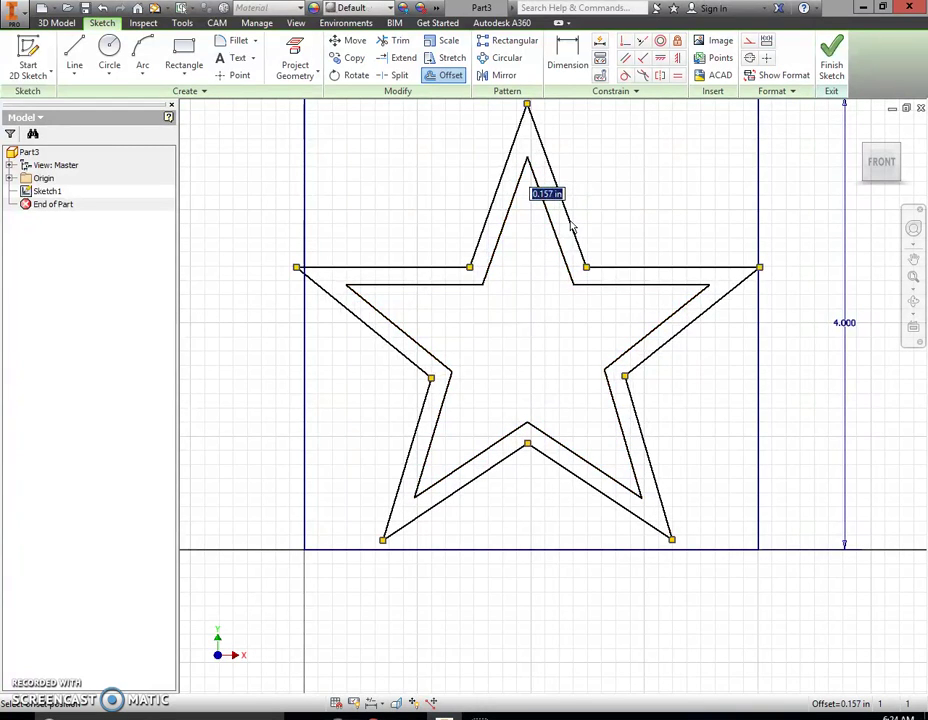
type("1/32")
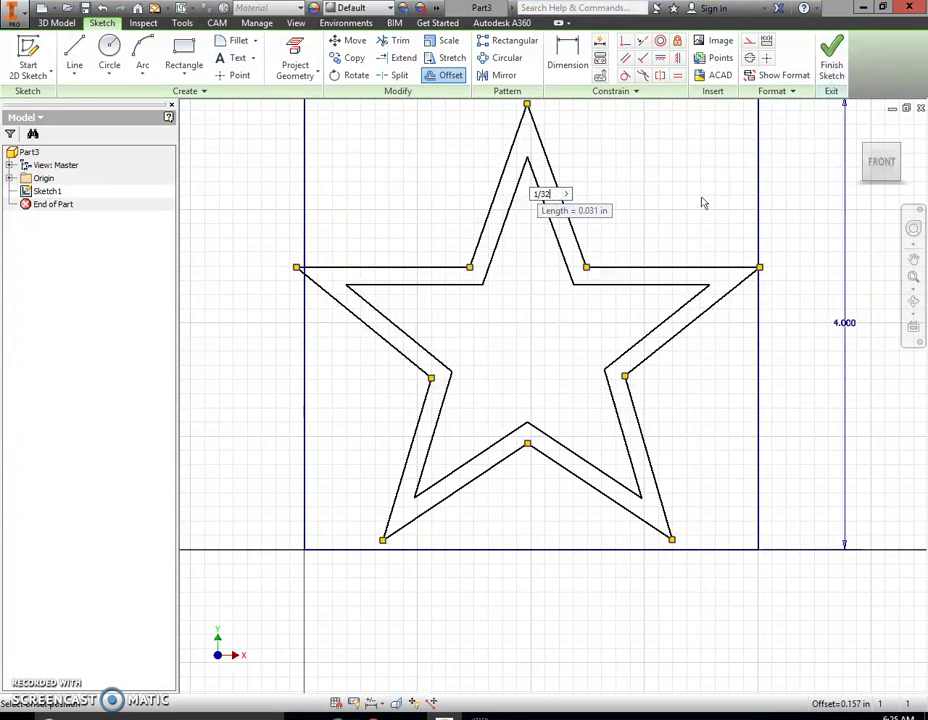
key("Return")
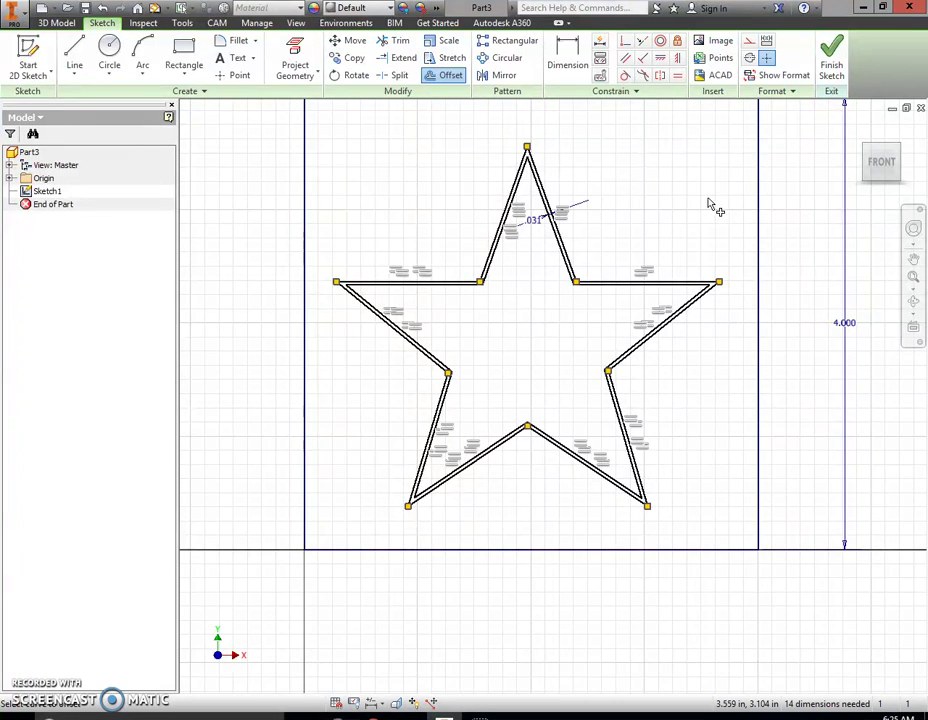
Step: Finish the sketch and extrude the thin band between the star outlines 1/4 in
left_click(835, 57)
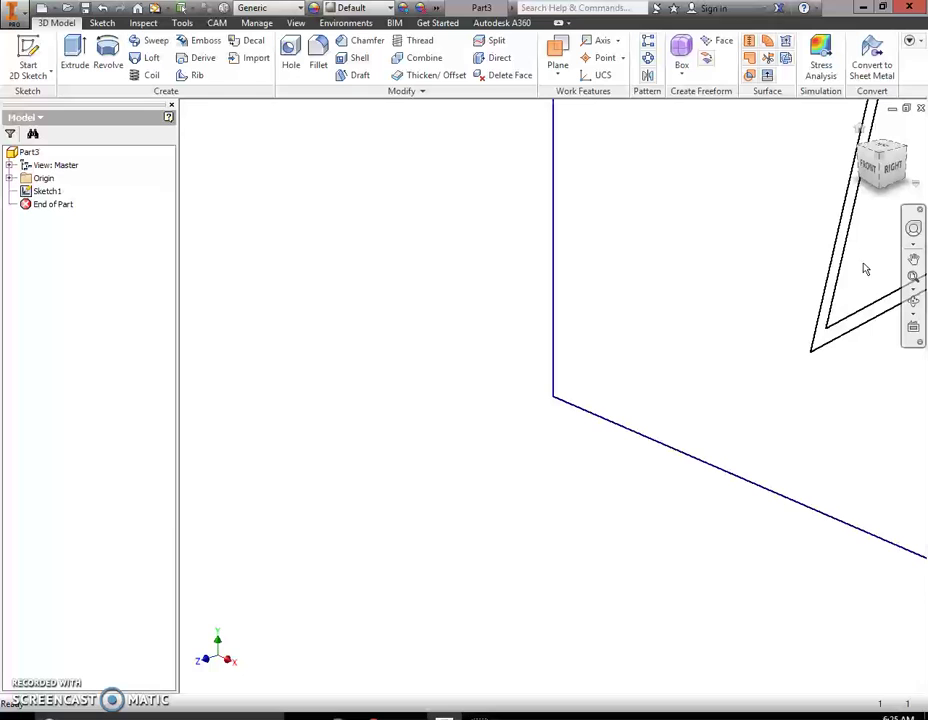
left_click(913, 259)
left_click_drag(771, 291, 584, 323)
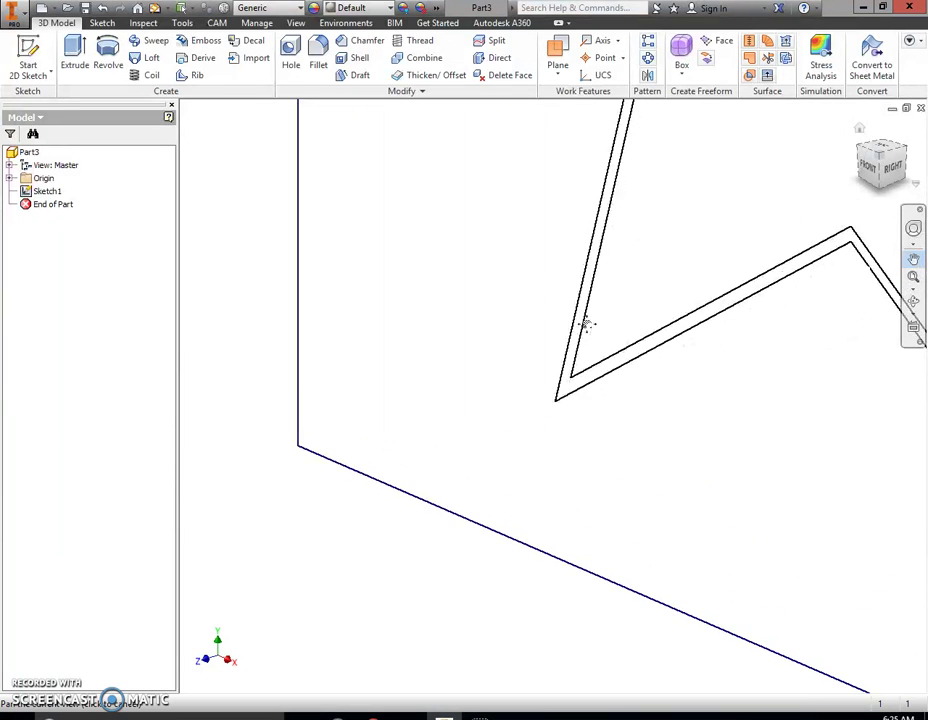
left_click(68, 50)
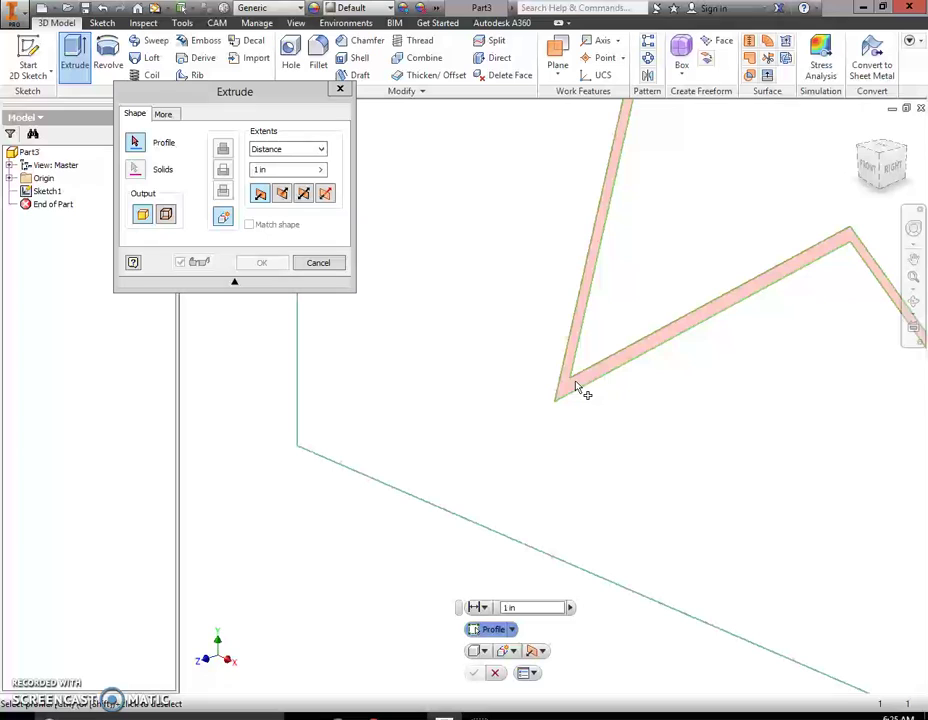
left_click(576, 387)
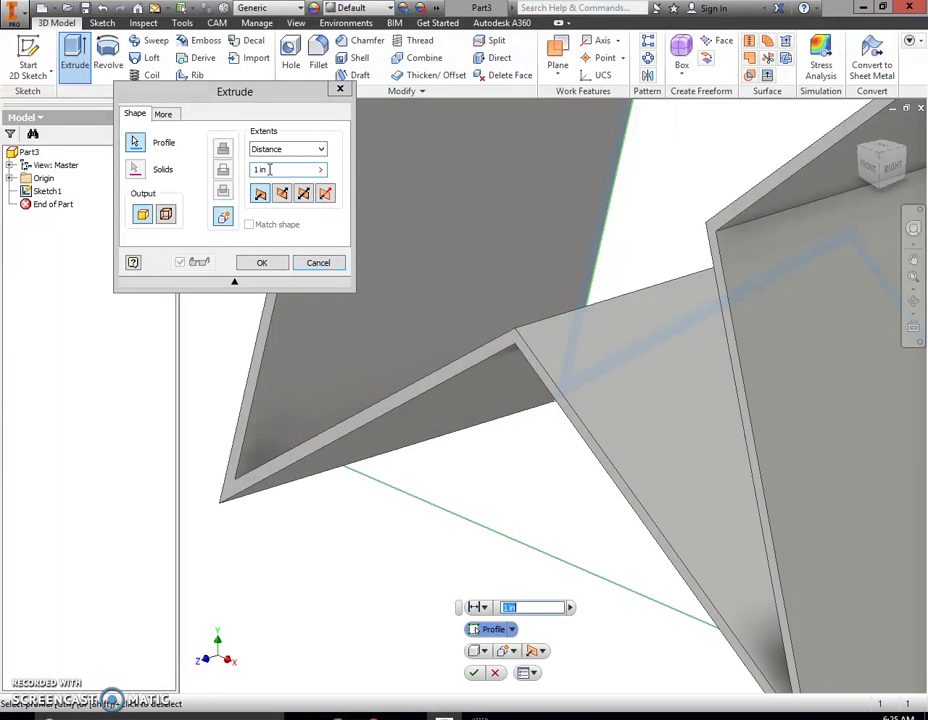
left_click(269, 169)
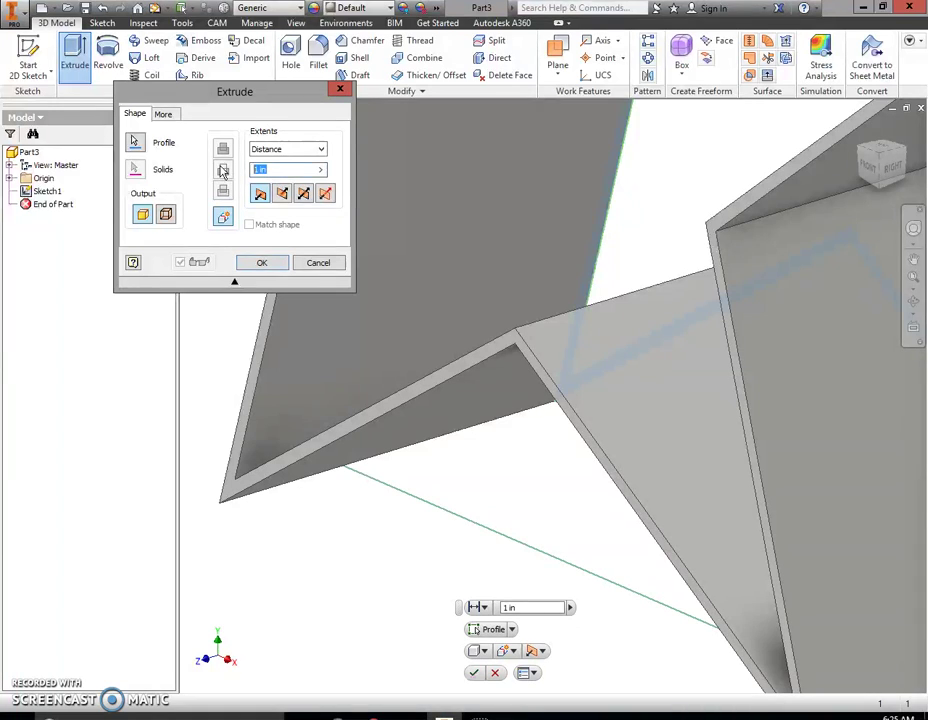
type("1/4")
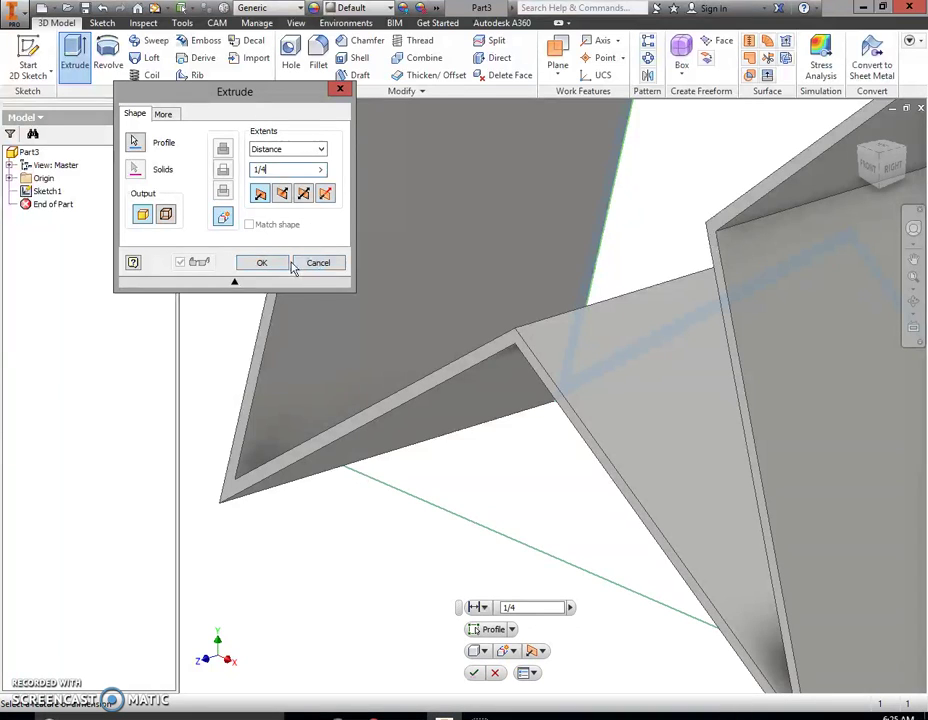
left_click(261, 263)
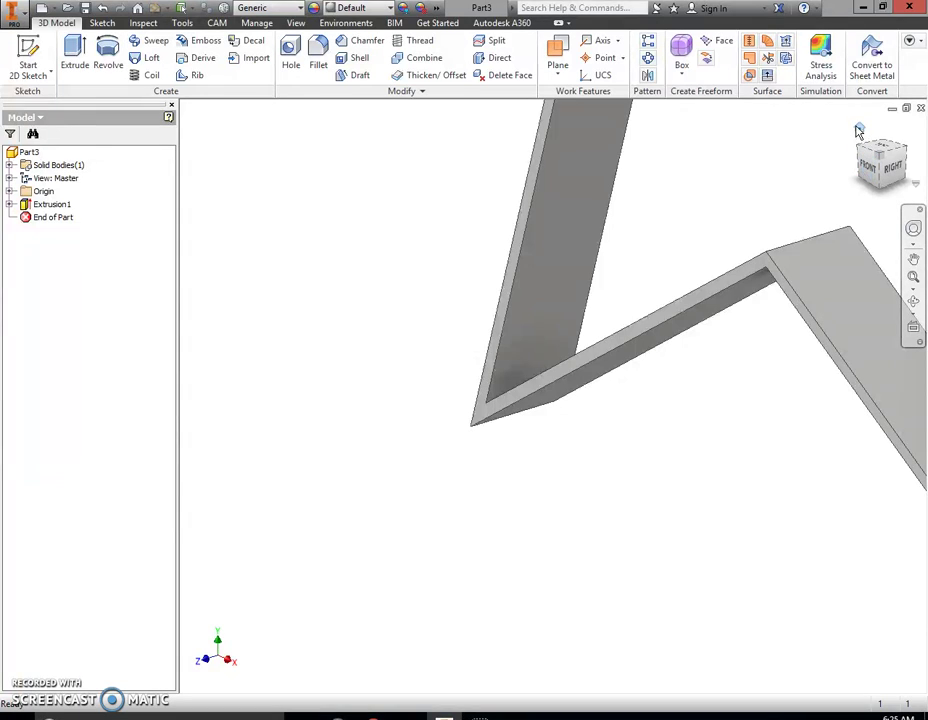
Step: Switch to the Home view, then turn the view to face the star straight on
left_click(858, 130)
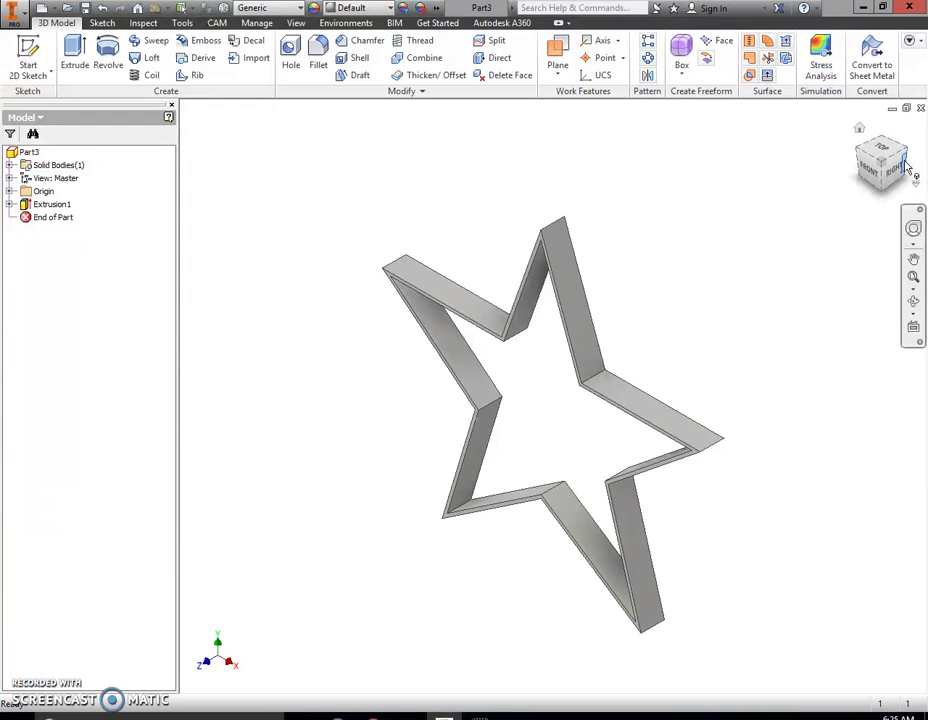
left_click(906, 166)
Step: Start Sketch2 on the star wall's back face and frame the star in view
left_click(885, 163)
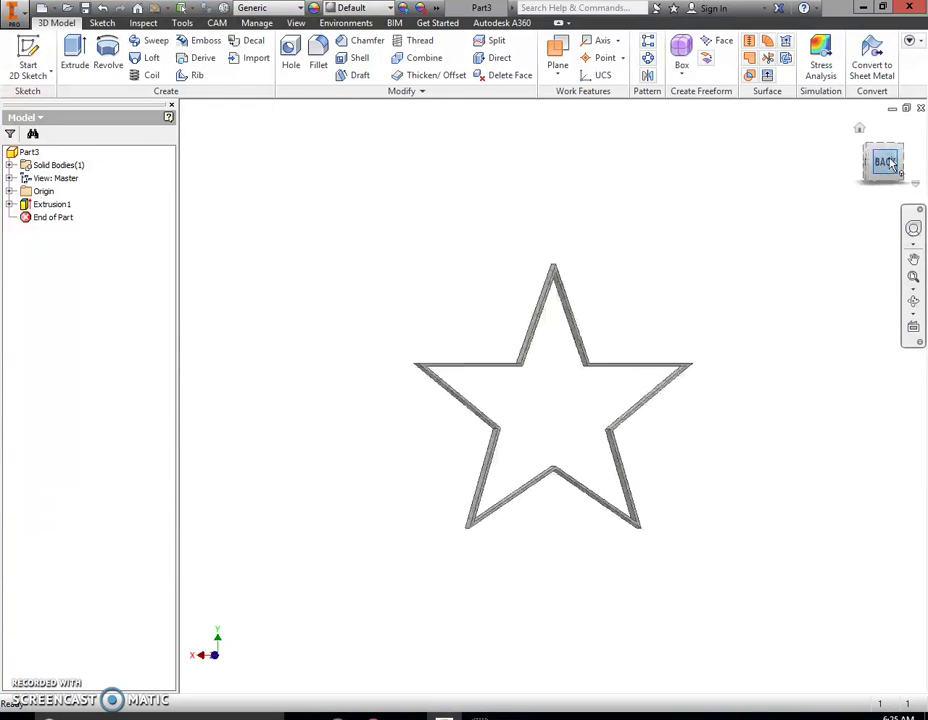
left_click(28, 50)
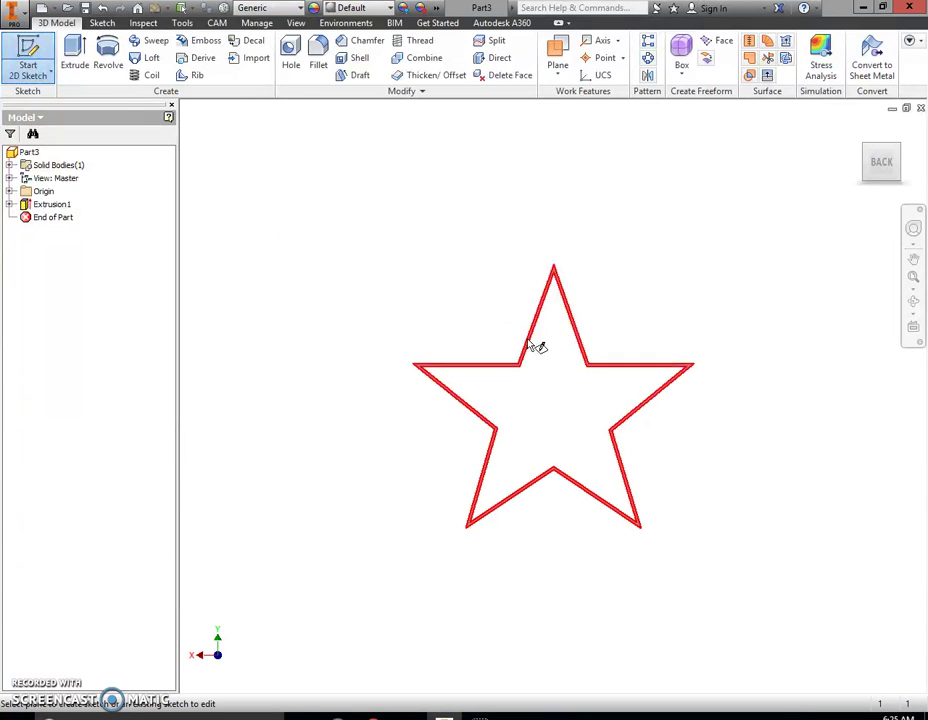
left_click(646, 380)
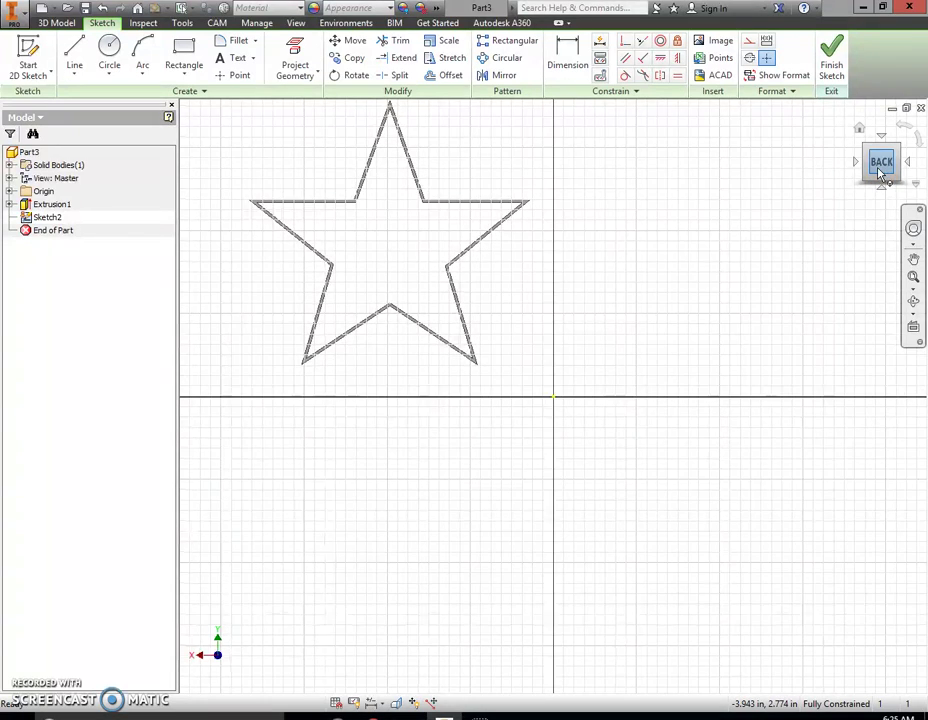
middle_click_drag(604, 242, 515, 354)
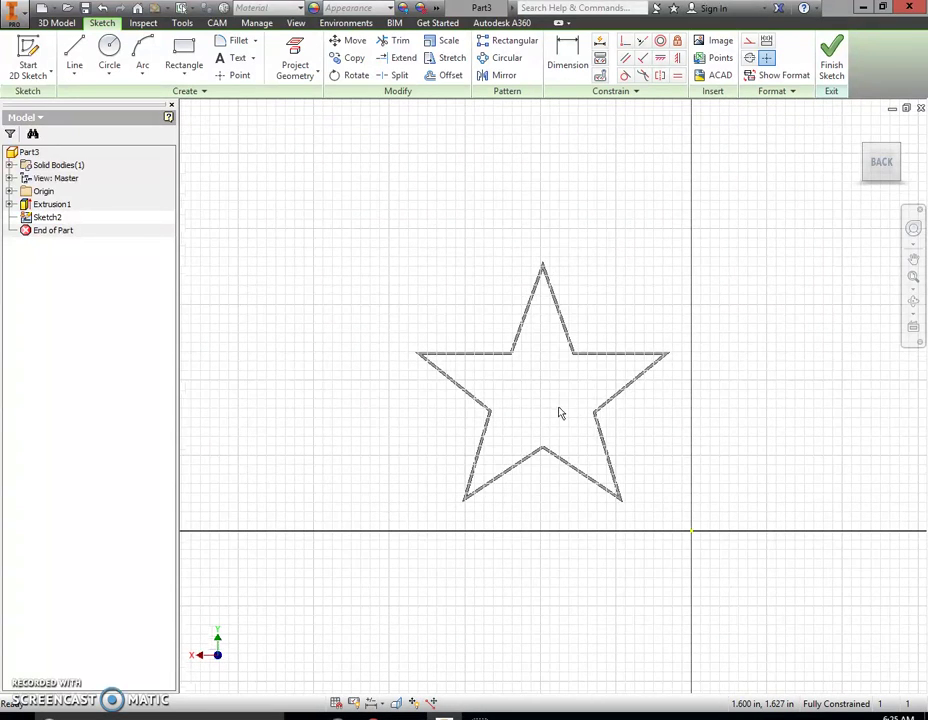
scroll(558, 406, "up", 2)
scroll(503, 385, "up", 2)
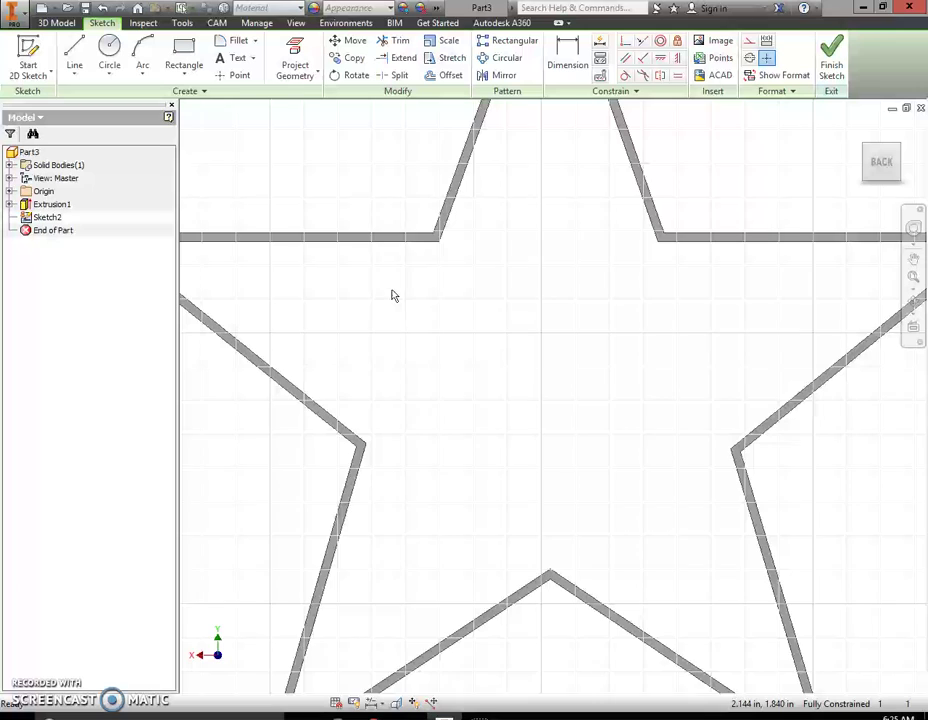
scroll(447, 268, "down", 2)
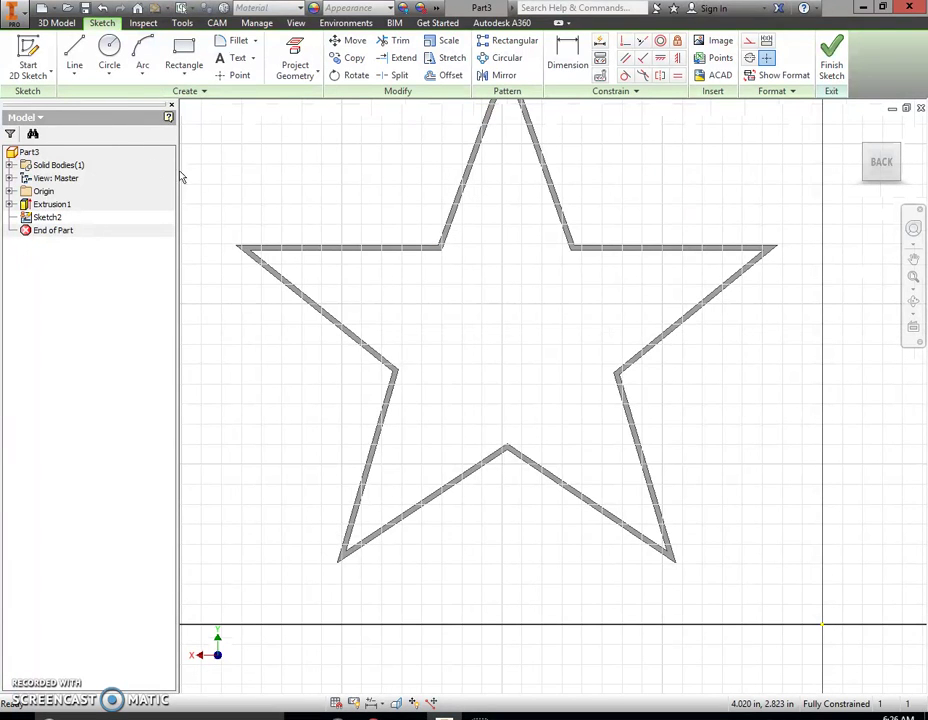
left_click(913, 258)
left_click_drag(497, 300, 499, 325)
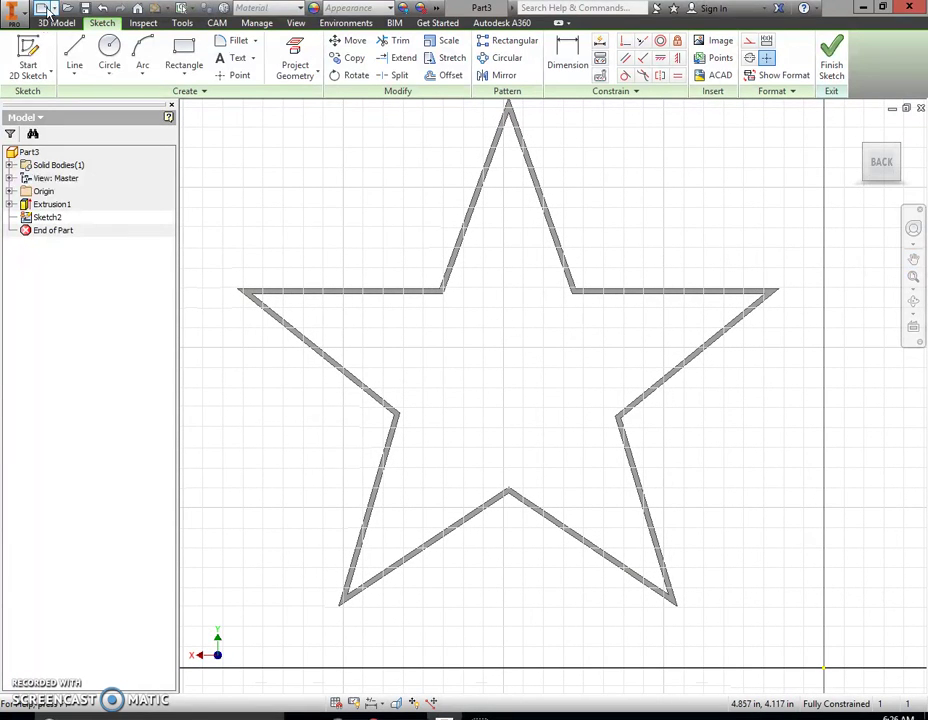
Step: Draw lines along the star's upper edges from the left tip over the top to the right tip
left_click(74, 52)
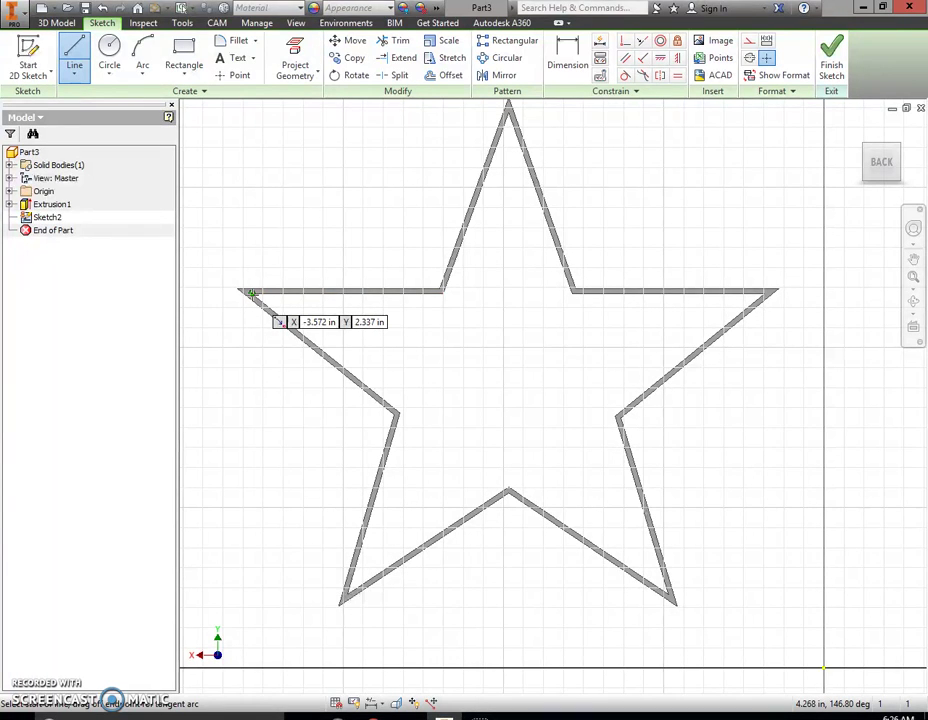
left_click(251, 294)
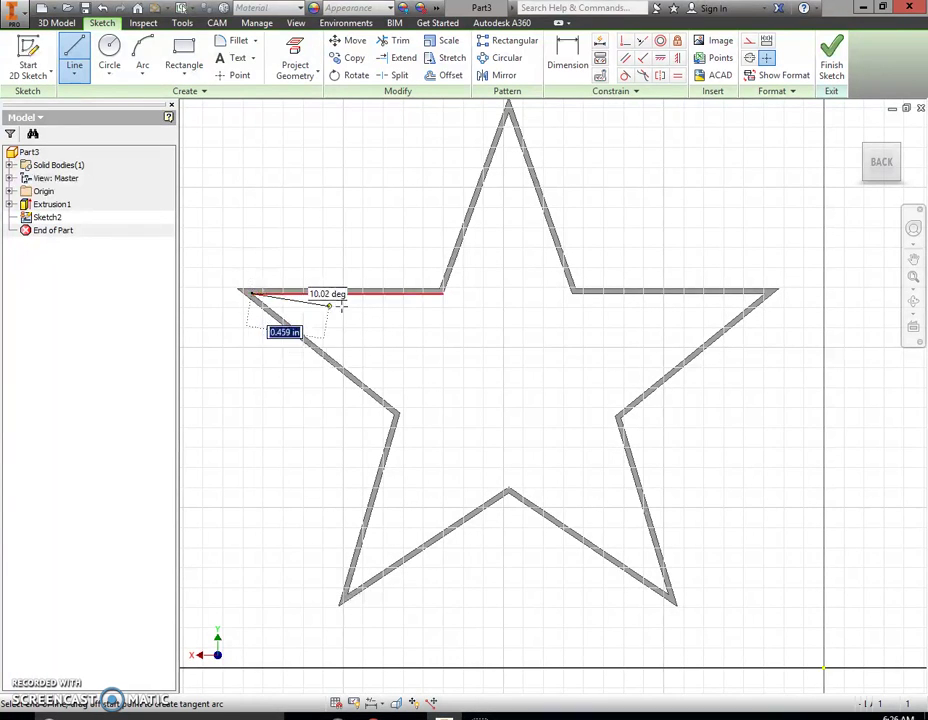
left_click(443, 292)
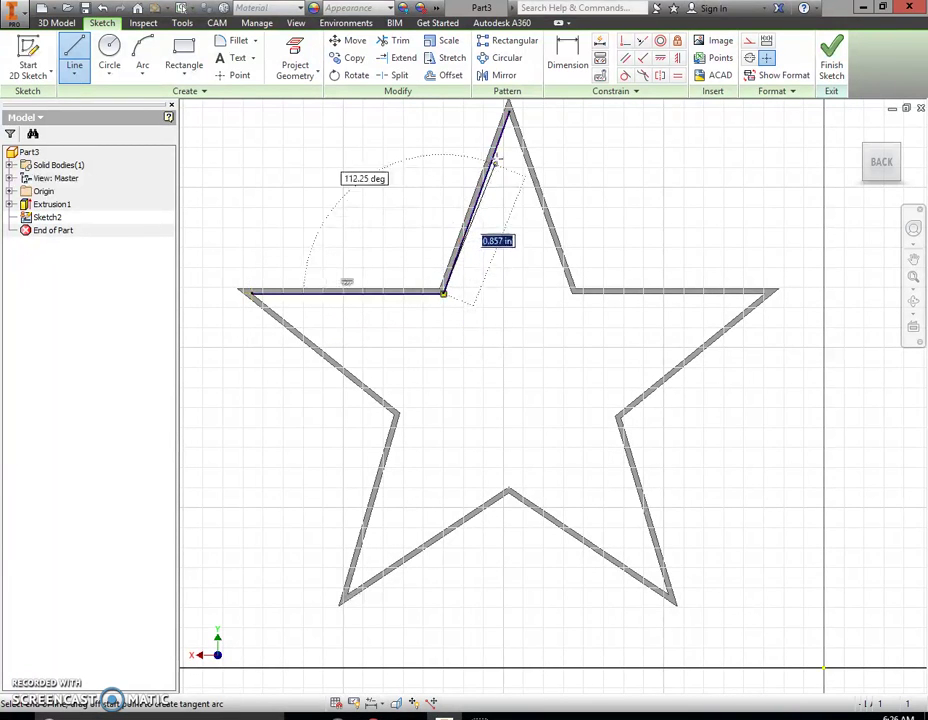
left_click(509, 112)
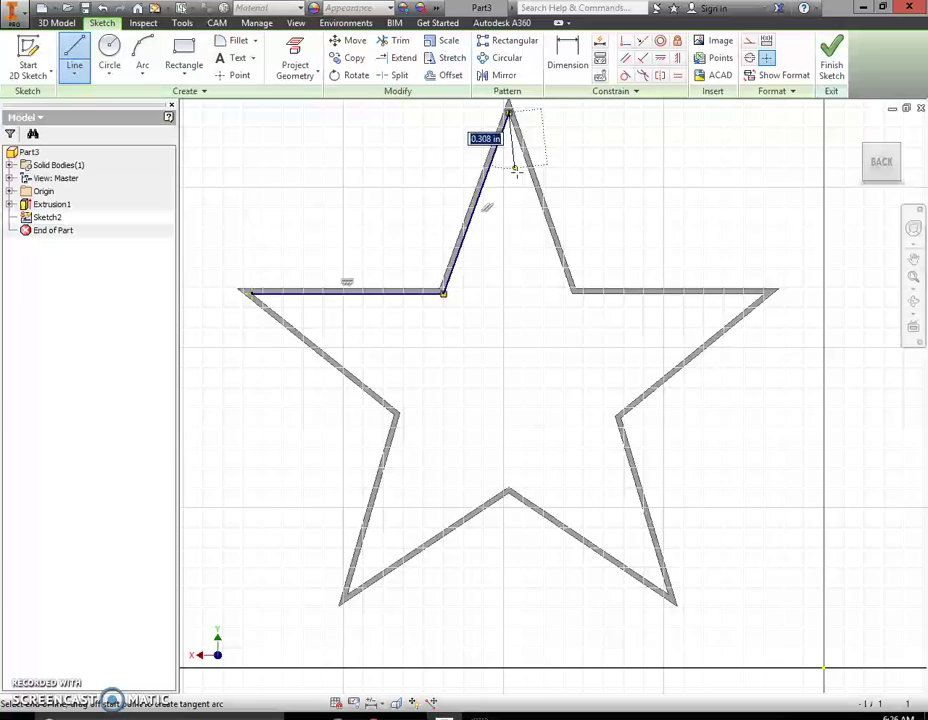
left_click(573, 293)
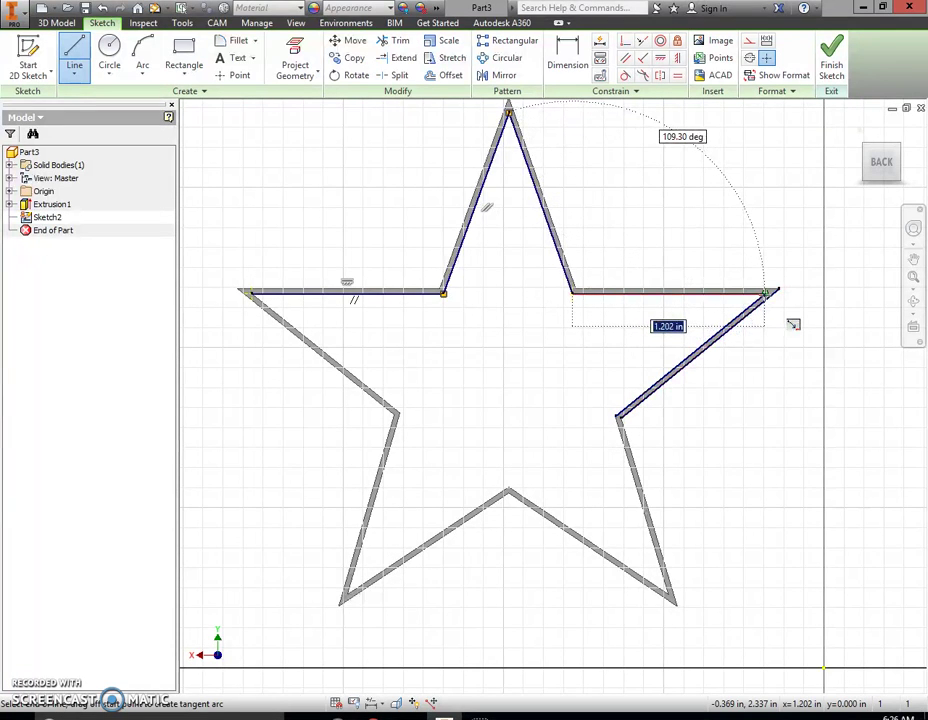
left_click(765, 293)
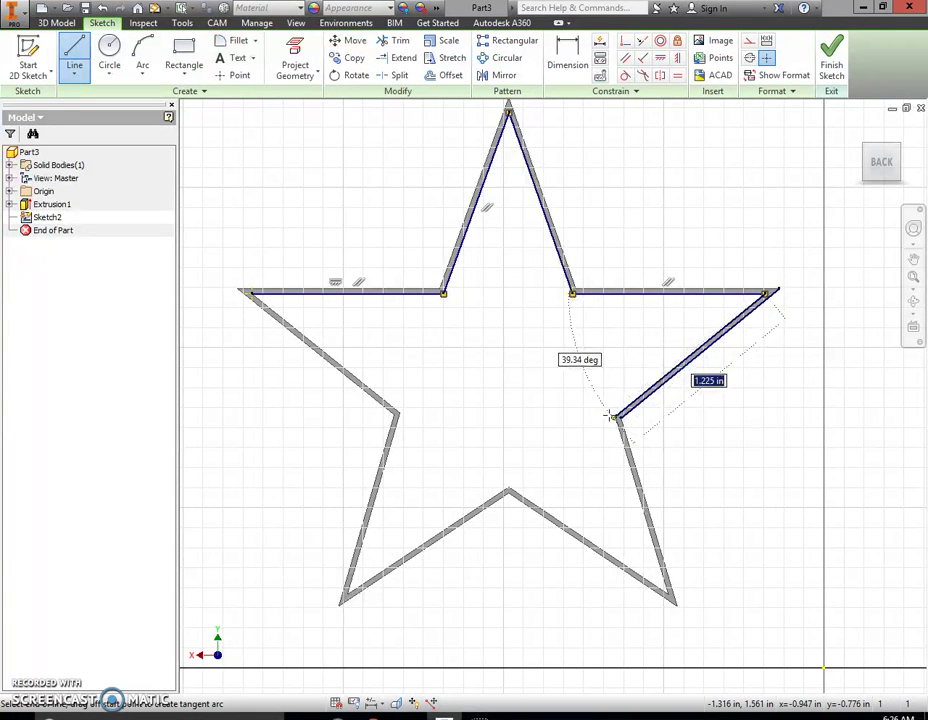
Step: Continue lines around the lower tips and back up to the star's left tip
left_click(614, 416)
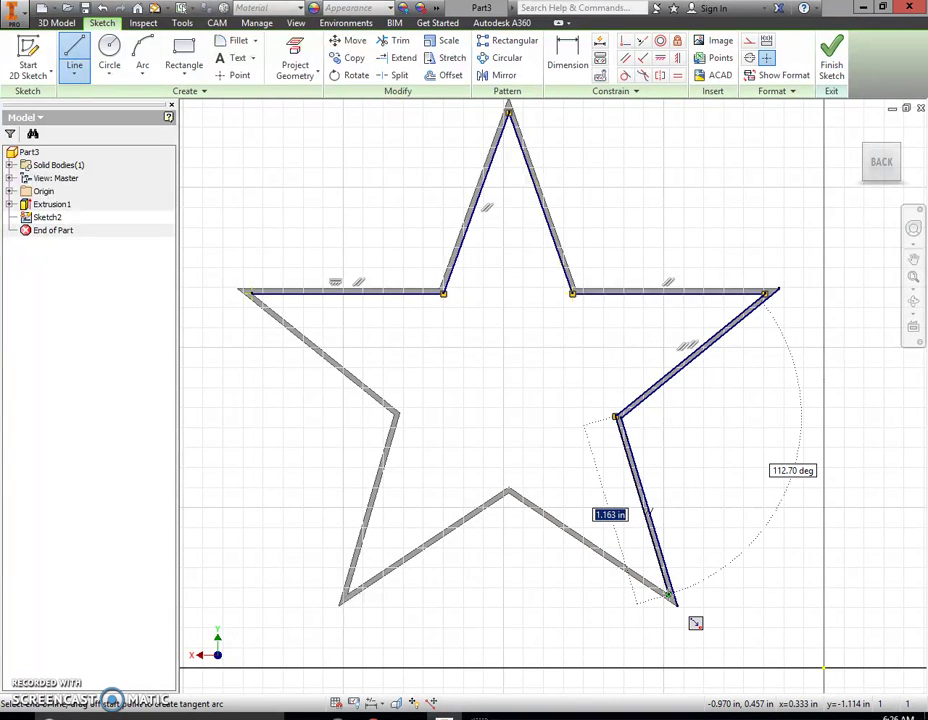
left_click(670, 597)
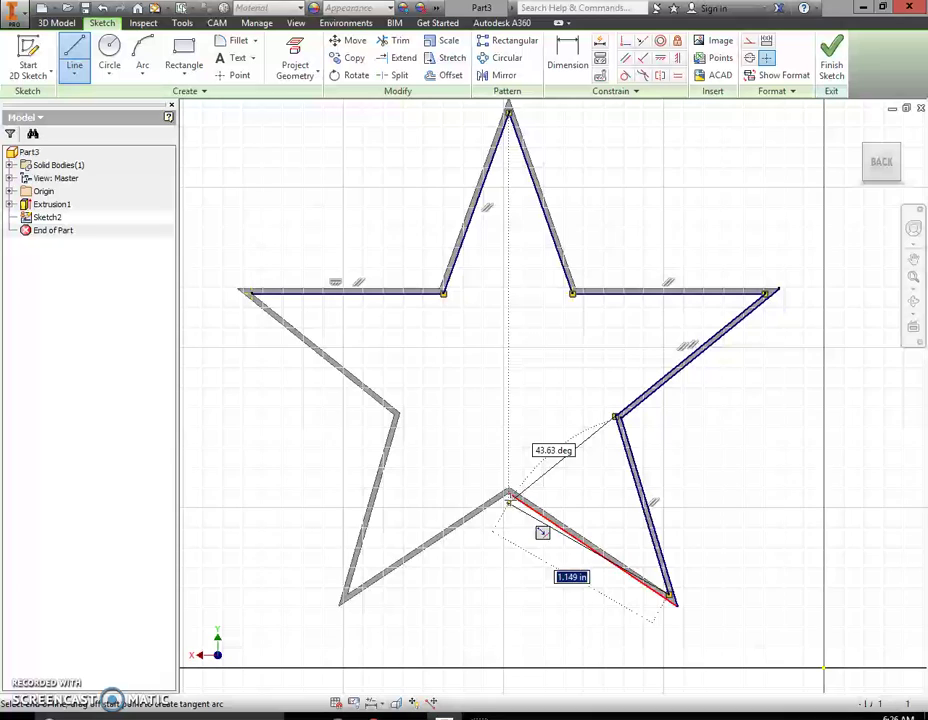
left_click(508, 490)
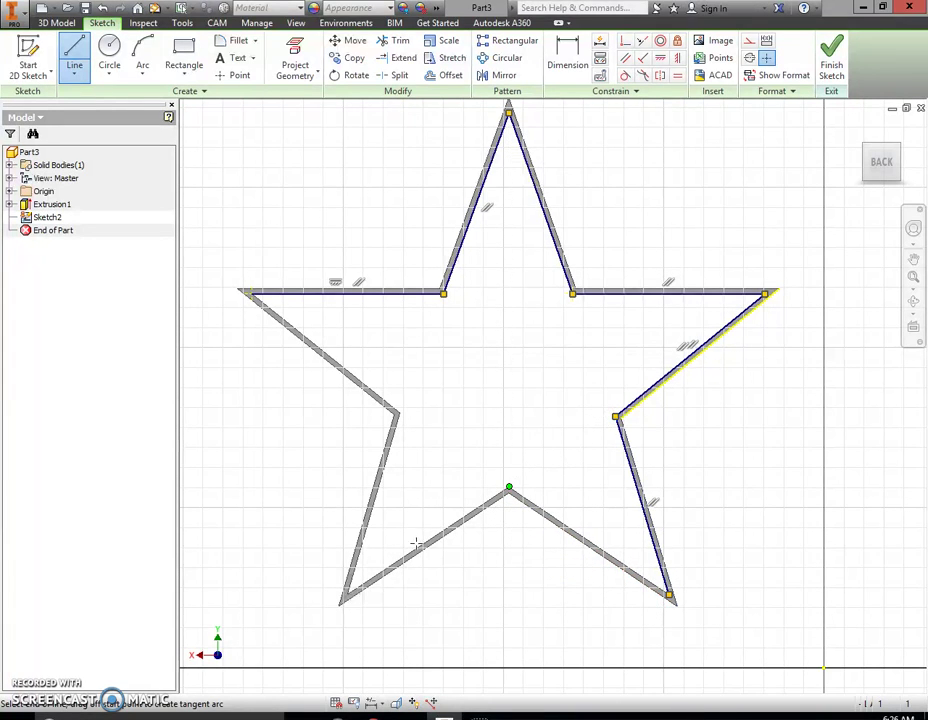
left_click(344, 597)
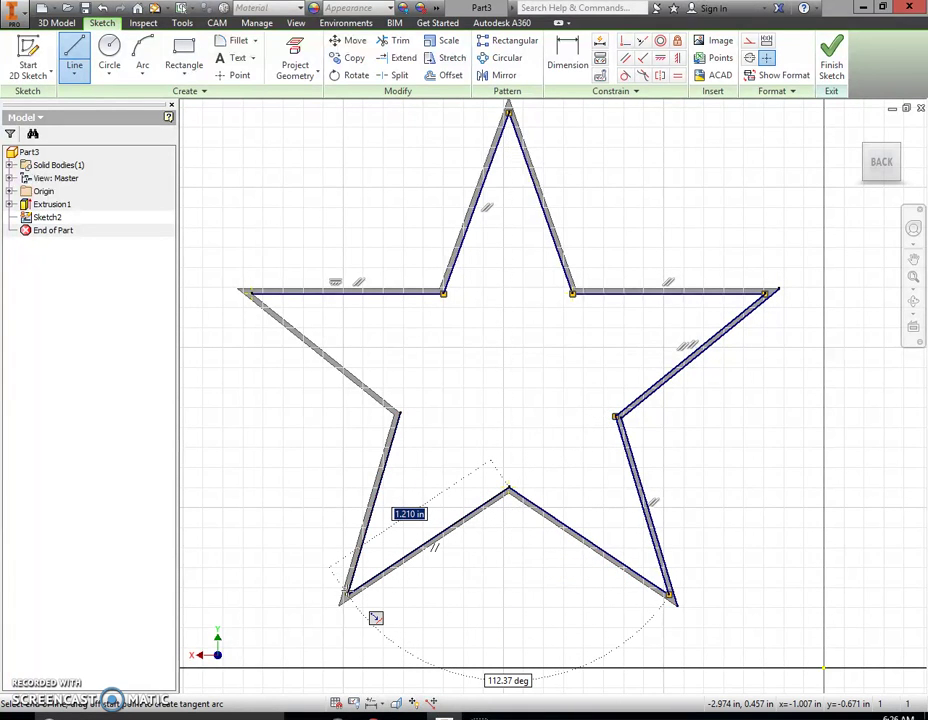
key("Escape")
left_click(344, 597)
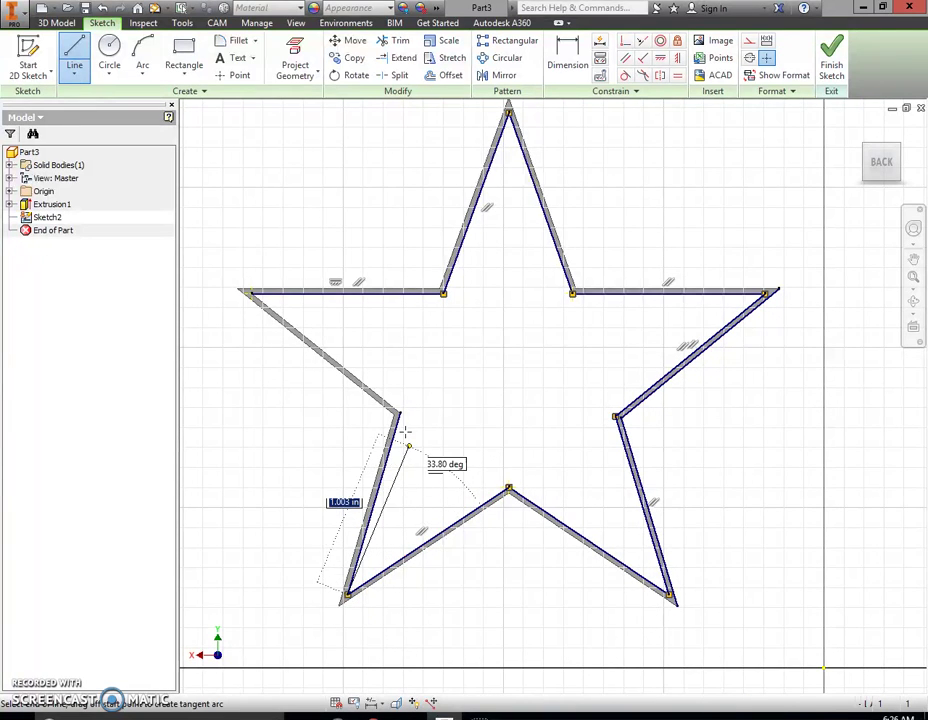
left_click(398, 412)
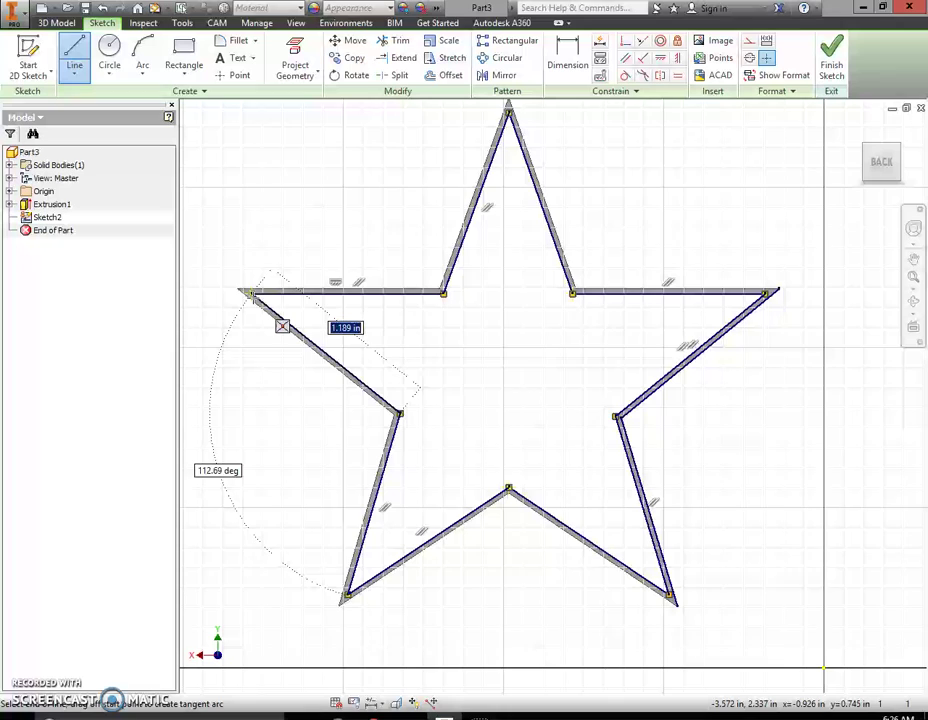
left_click(251, 293)
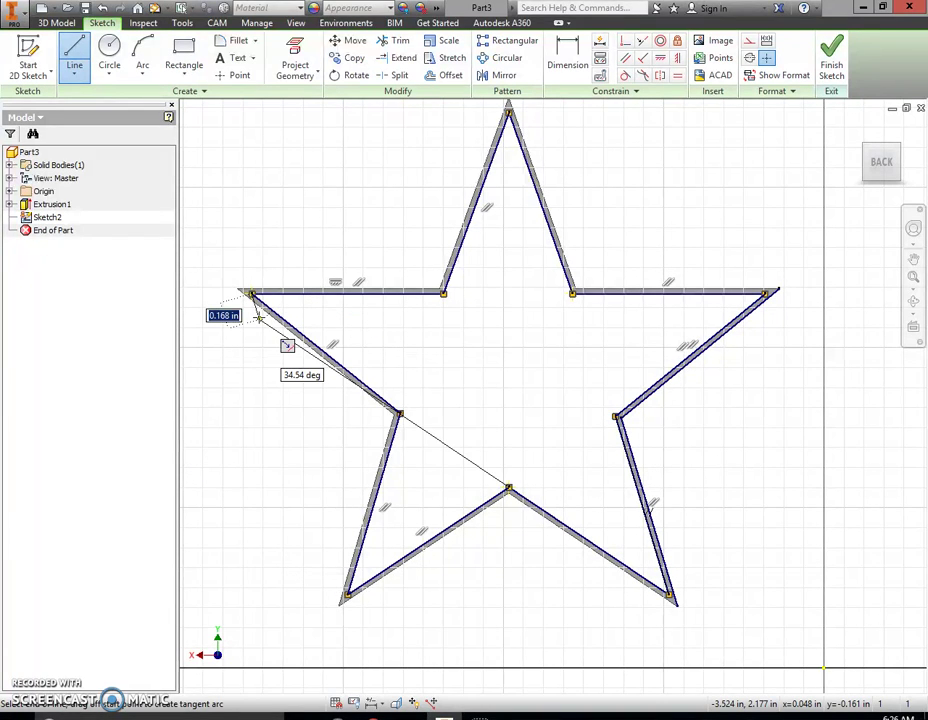
Step: Offset the traced star outline 3/16 in outward to form a second, larger star
key("Escape")
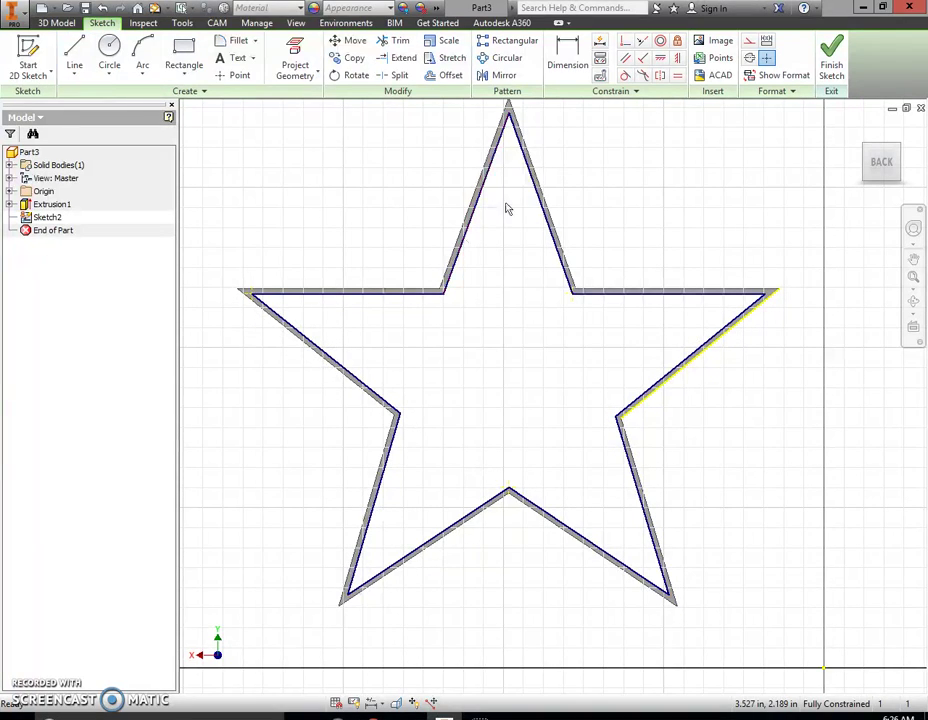
left_click(450, 76)
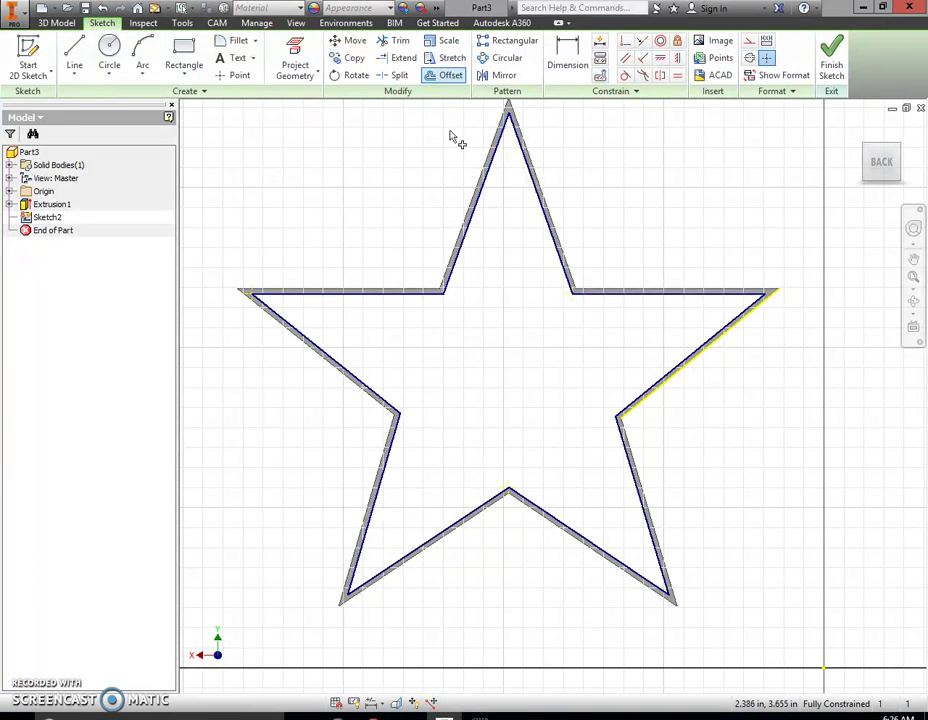
left_click(555, 235)
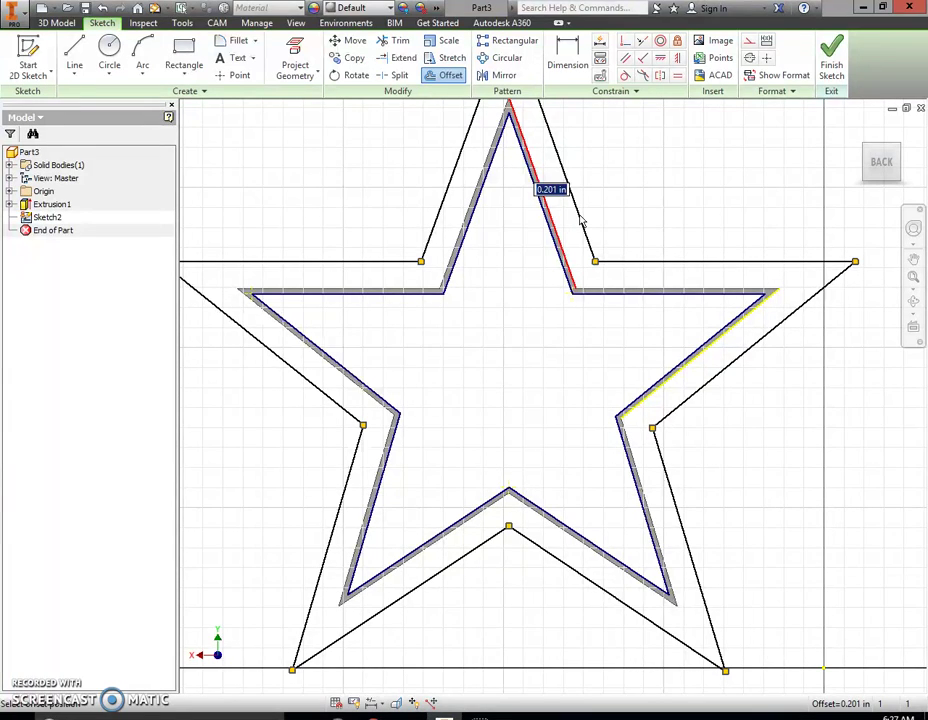
type(".")
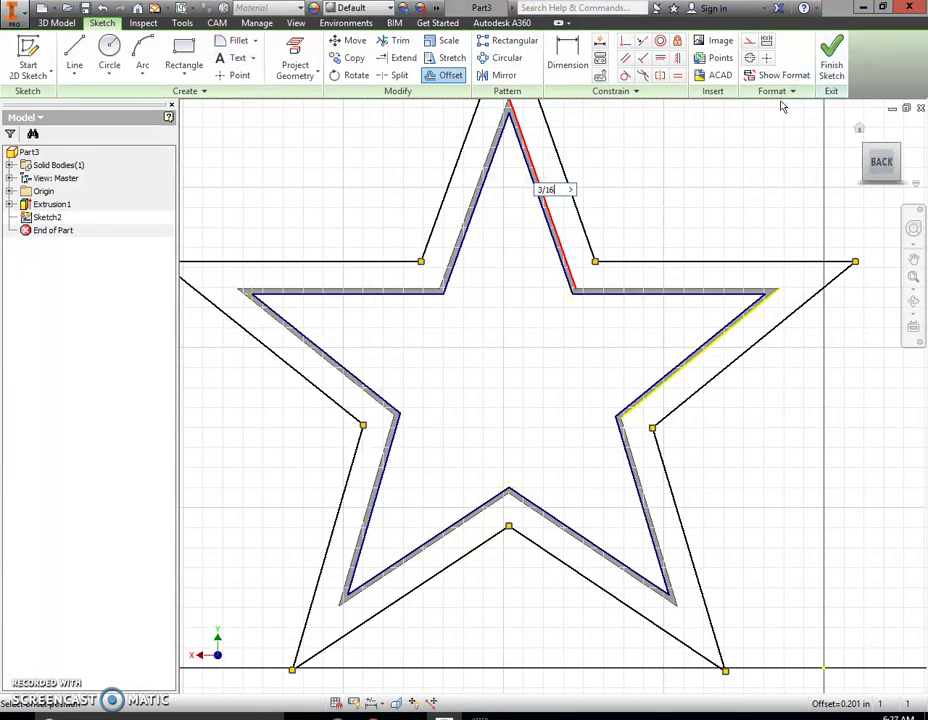
key("Return")
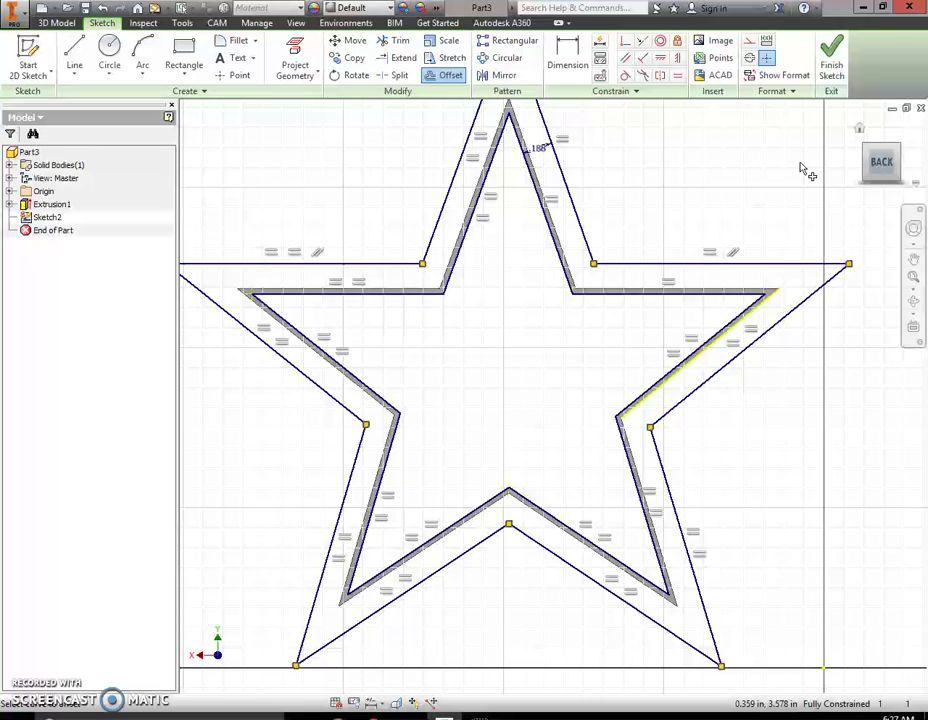
left_click(883, 165)
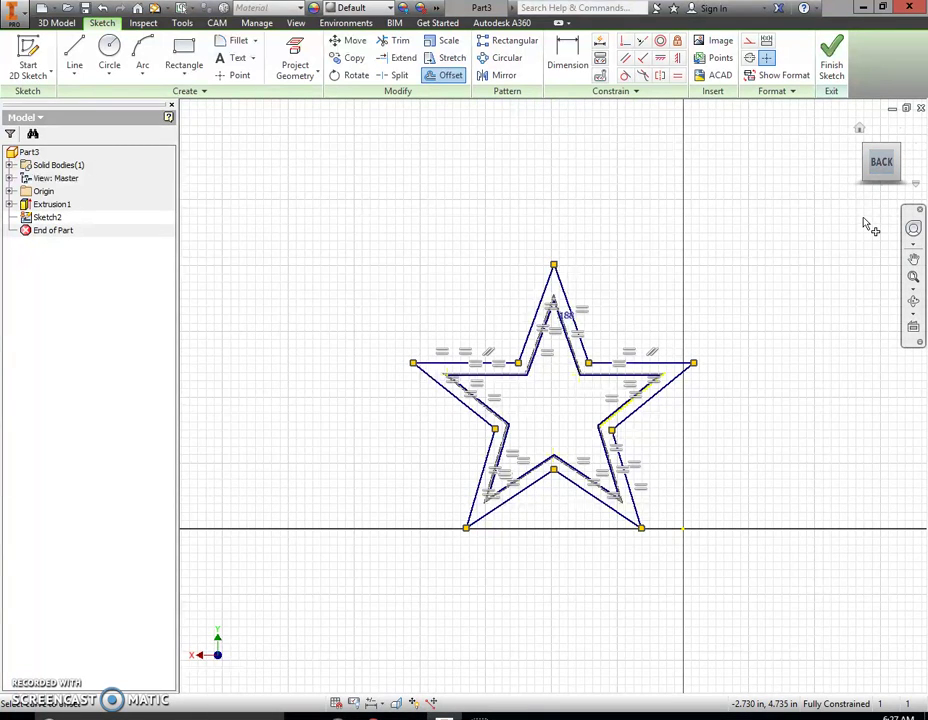
Step: Extrude the 3/16 in band between the two star outlines 1/4 in, joined to the existing solid
left_click(860, 133)
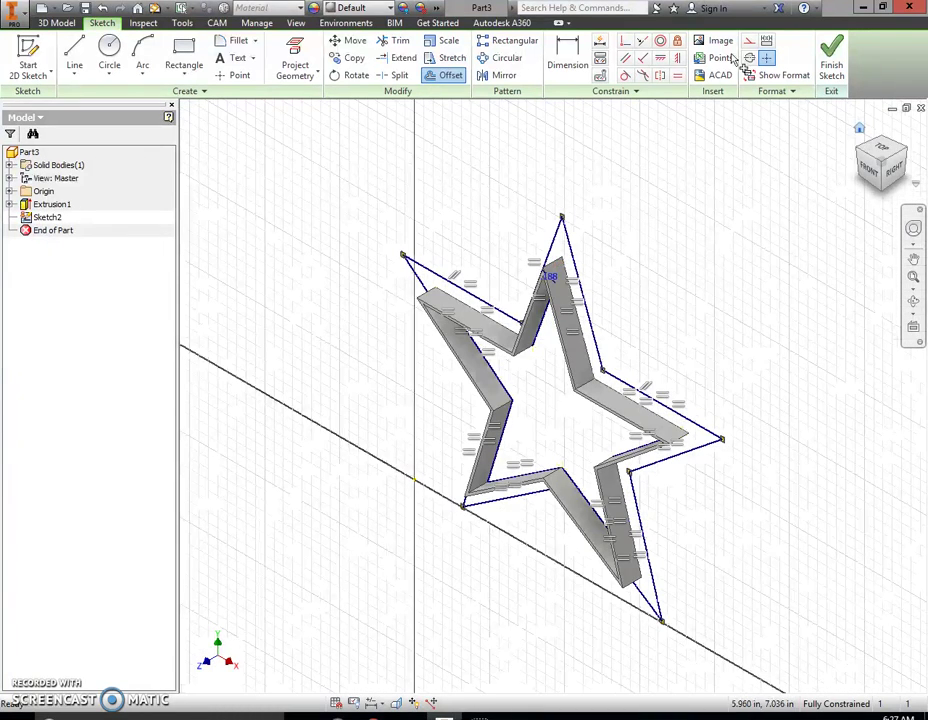
left_click(832, 62)
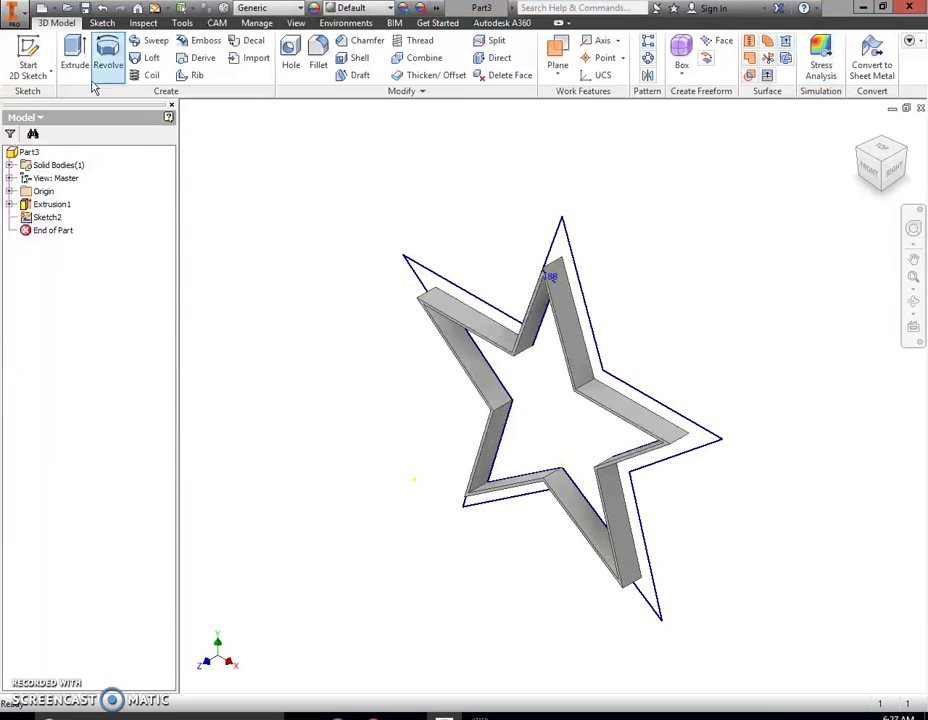
left_click(74, 55)
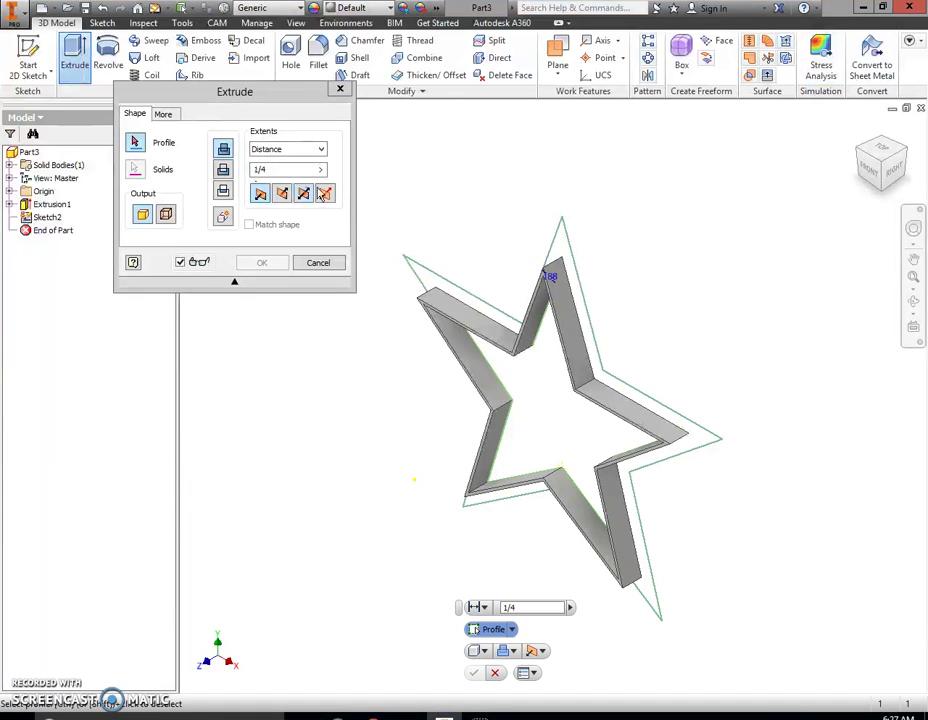
left_click(545, 285)
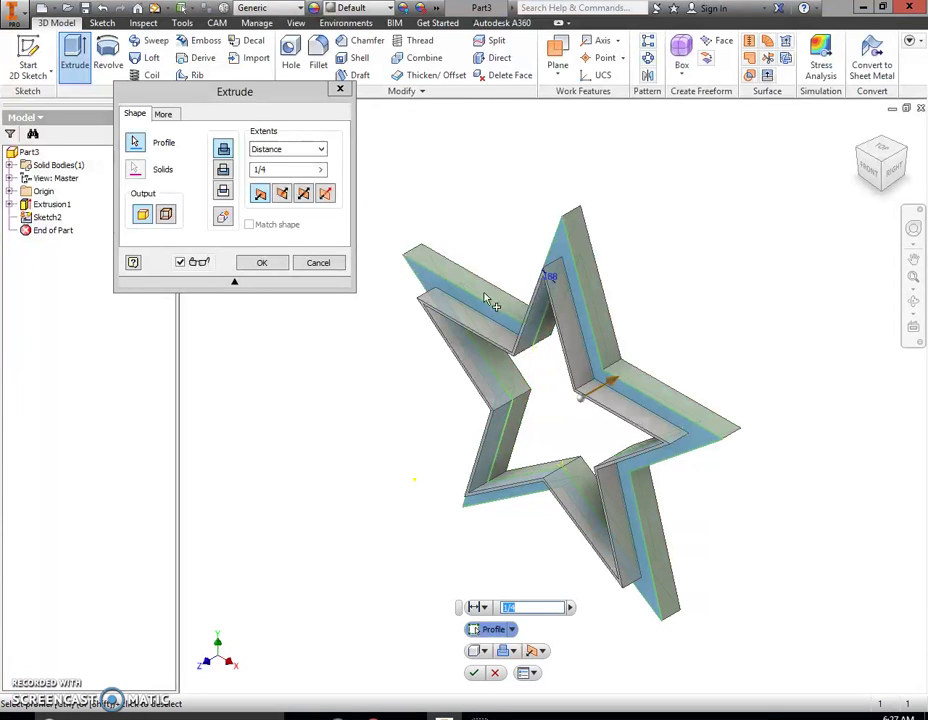
left_click(278, 170)
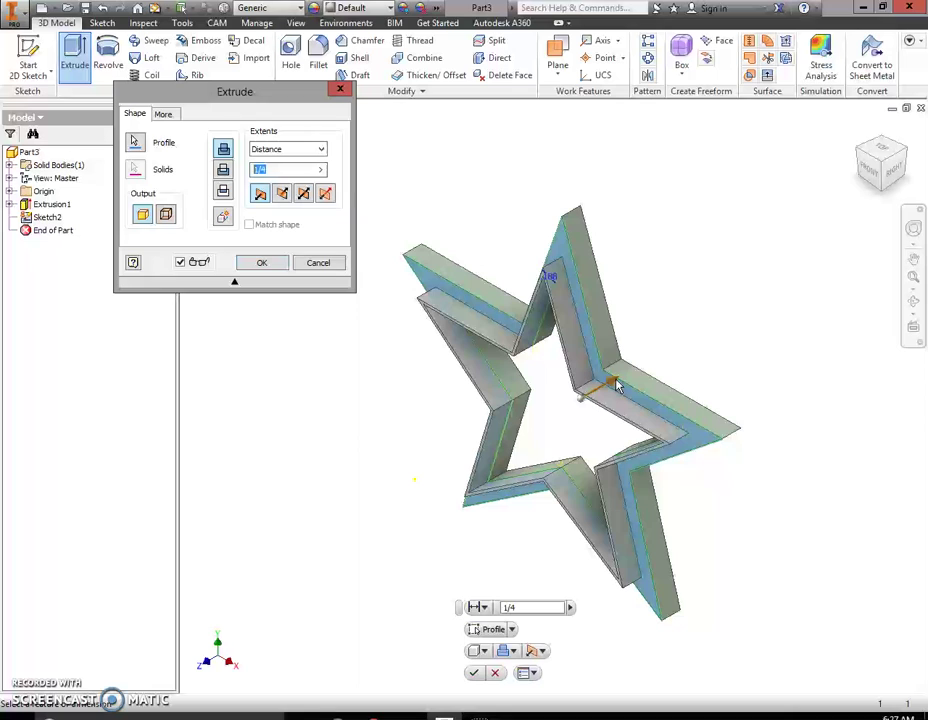
left_click(262, 263)
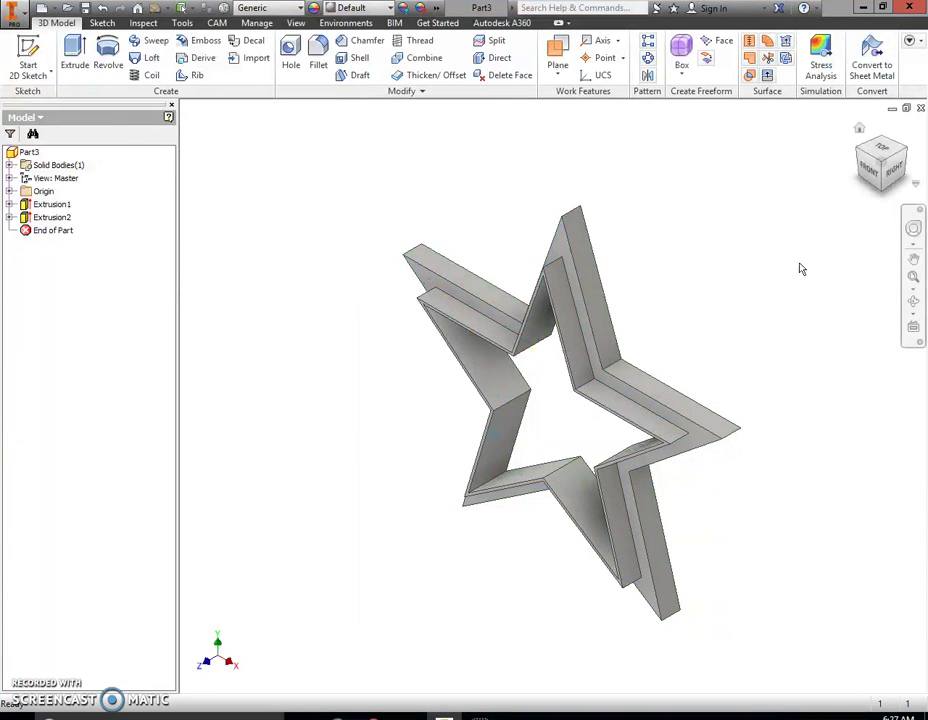
Step: Save the part under the new name 'Lammers Cookie Cutter1.ipt'
left_click(15, 13)
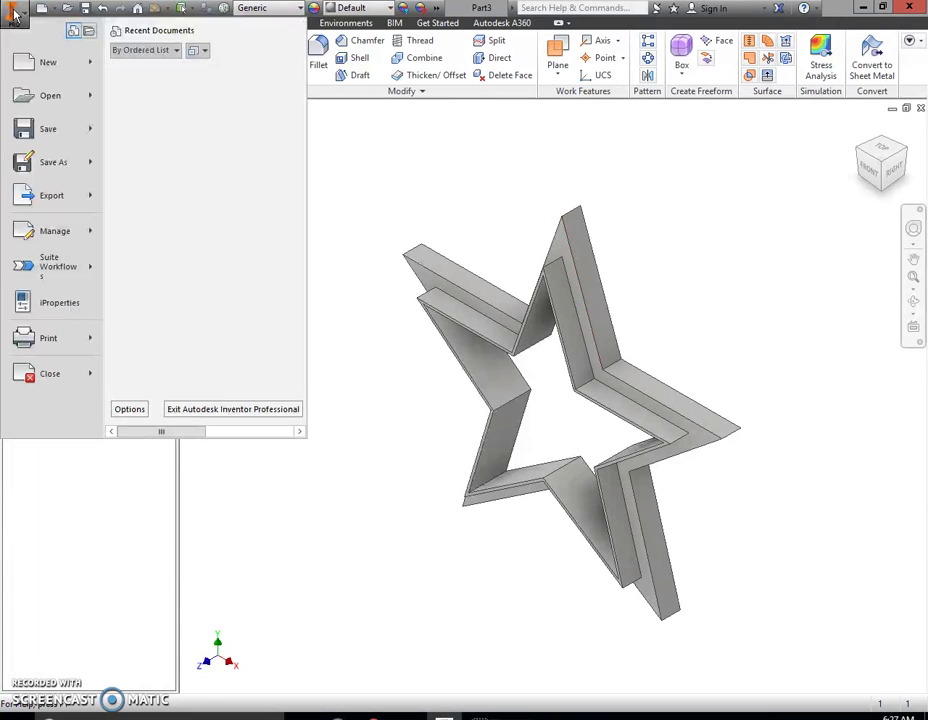
left_click(55, 170)
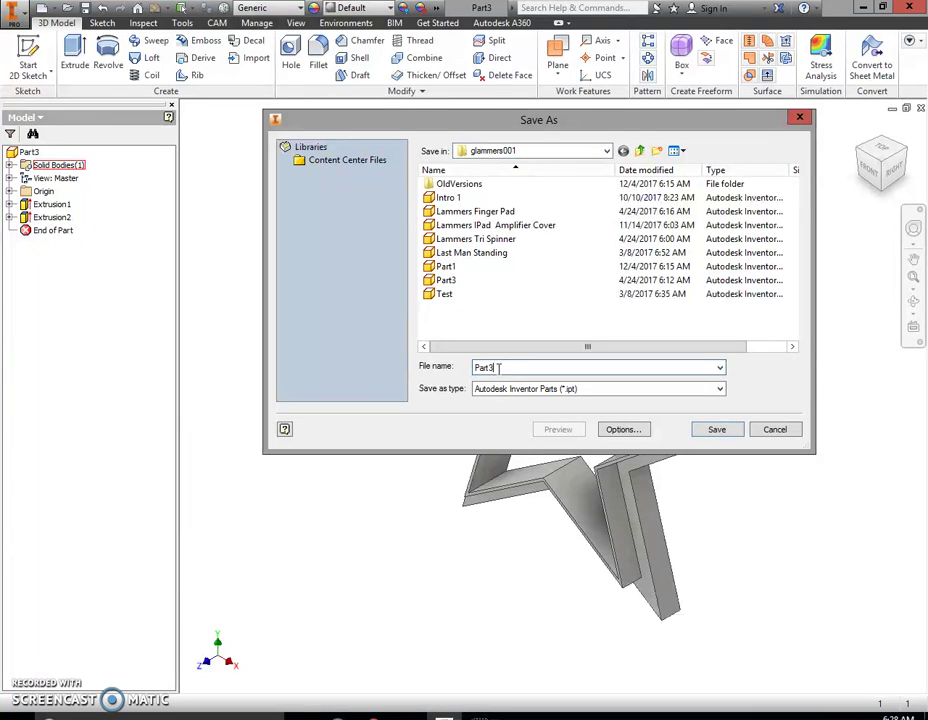
left_click_drag(499, 368, 465, 368)
type("L")
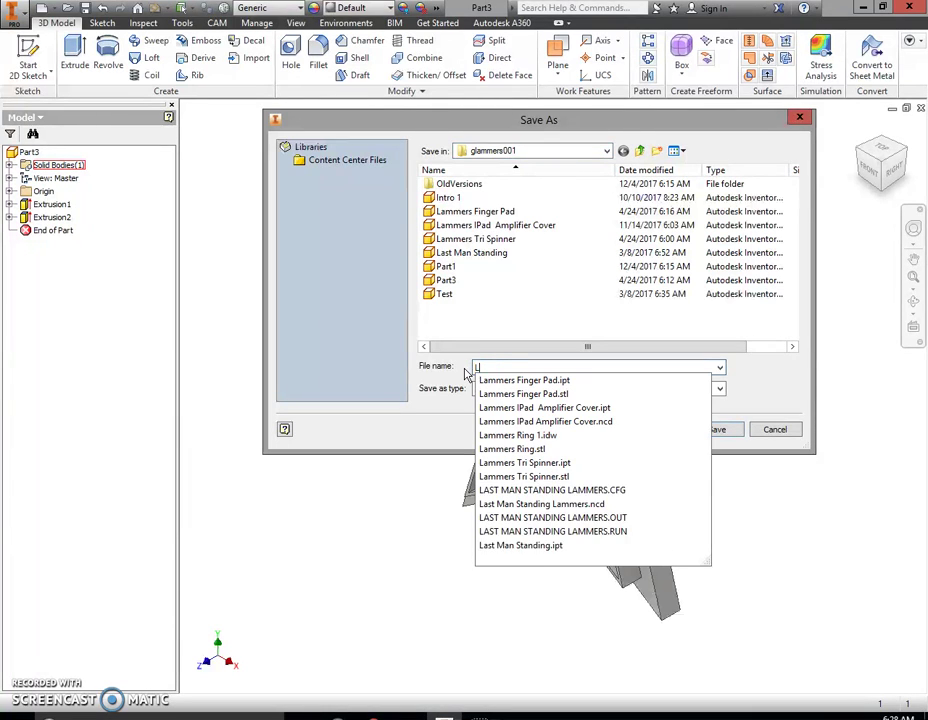
type("ammers ")
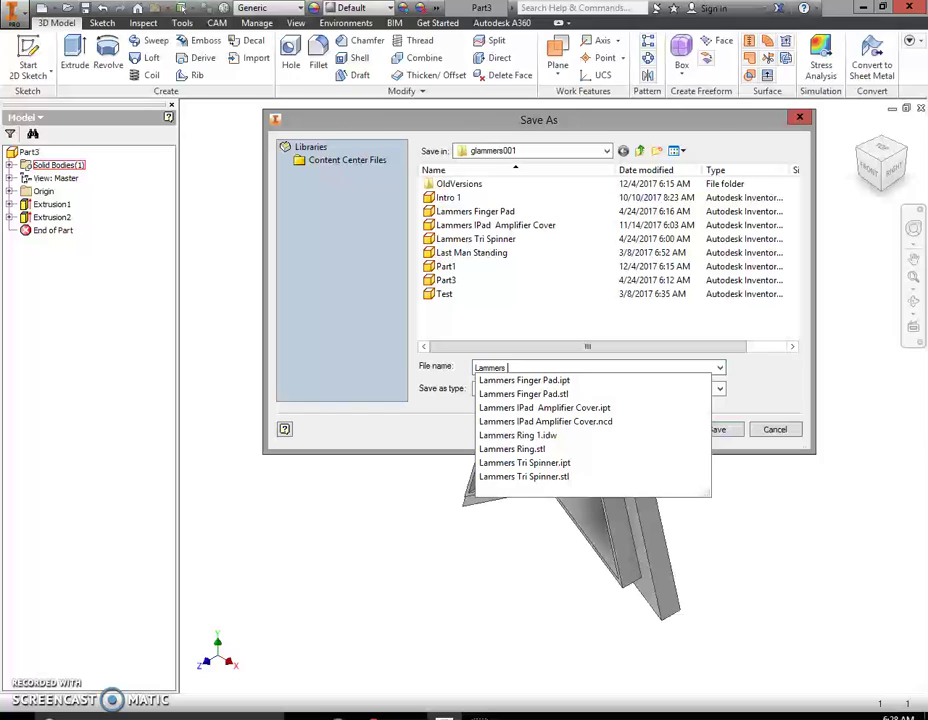
type("Cookie Cu")
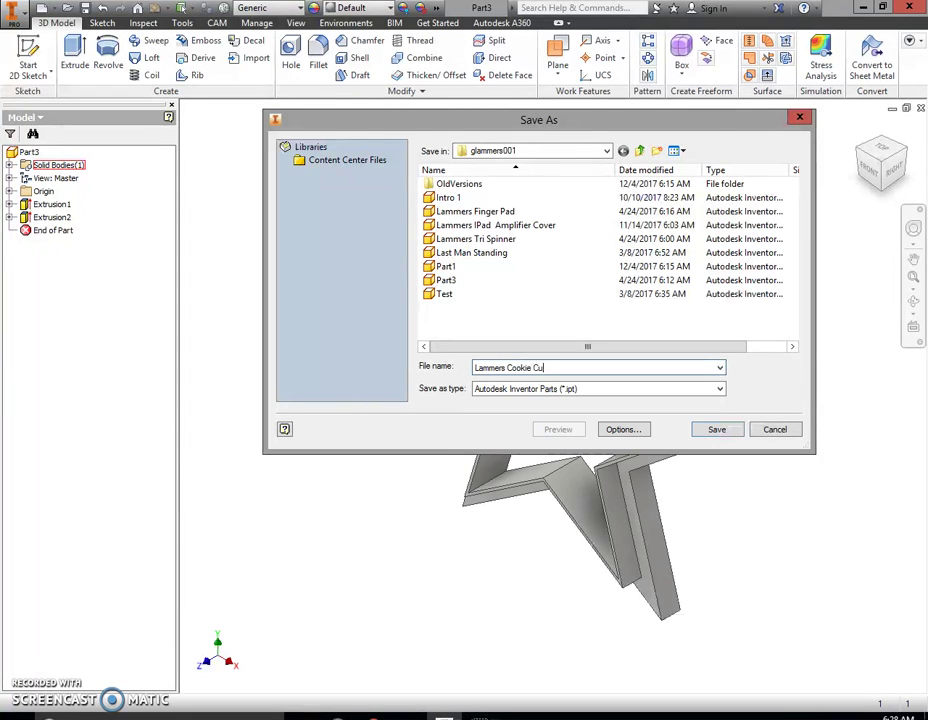
type("tter")
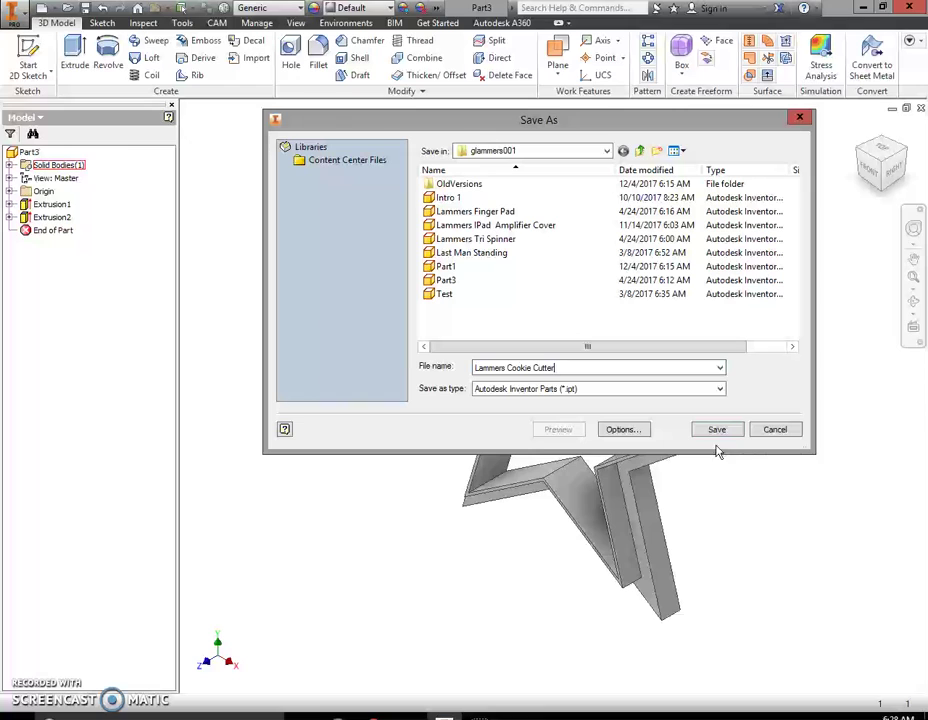
type("1")
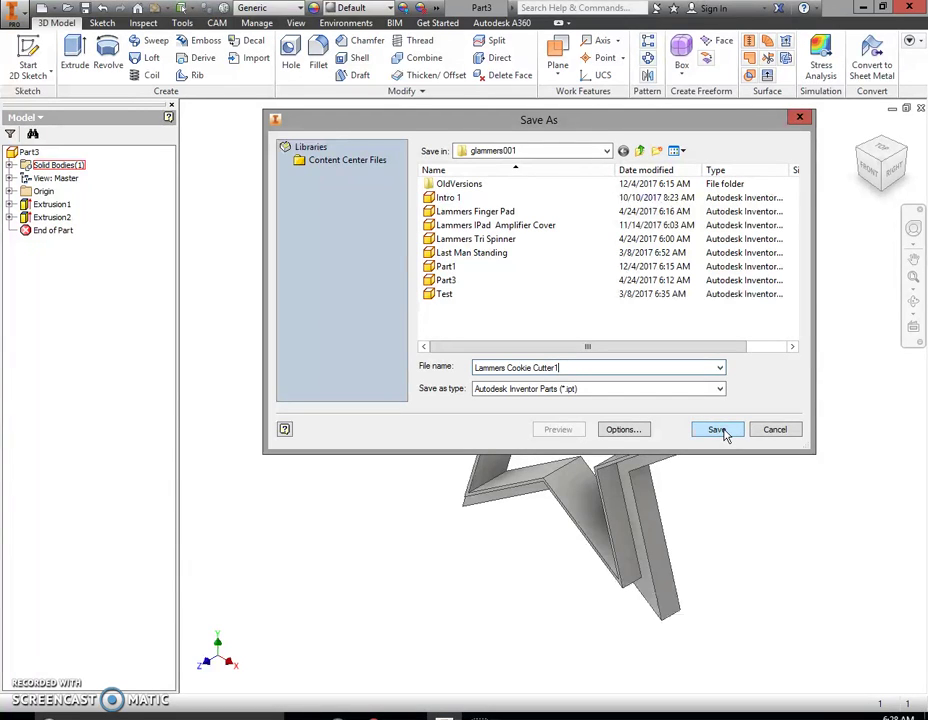
left_click(722, 430)
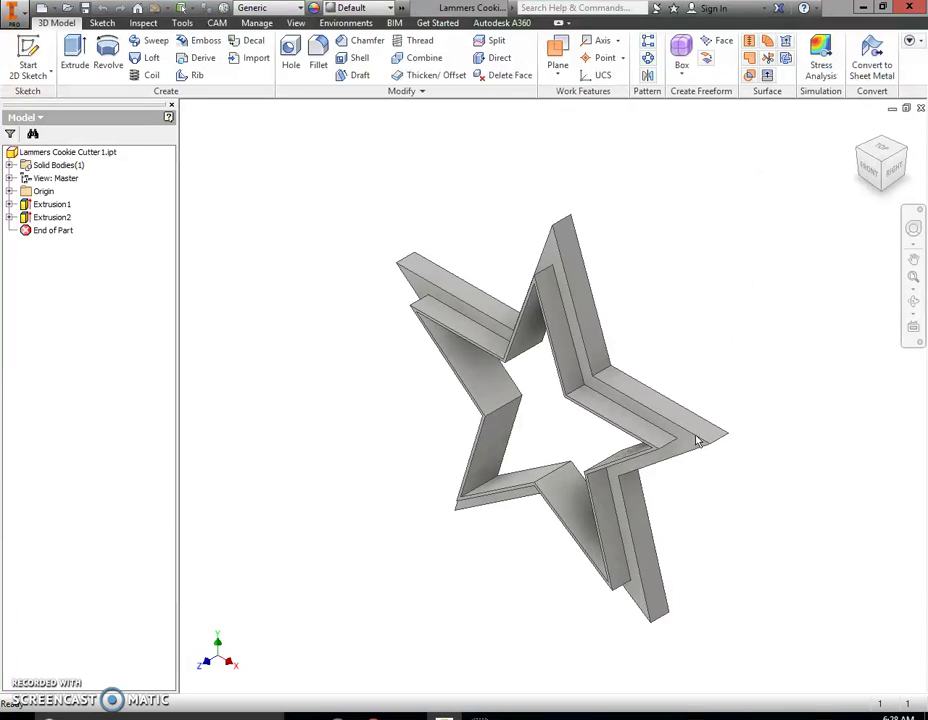
Step: Export the part as the STL file 'Lammers Cookie Cutter1.stl' using STL Files (*.stl) type
left_click(12, 14)
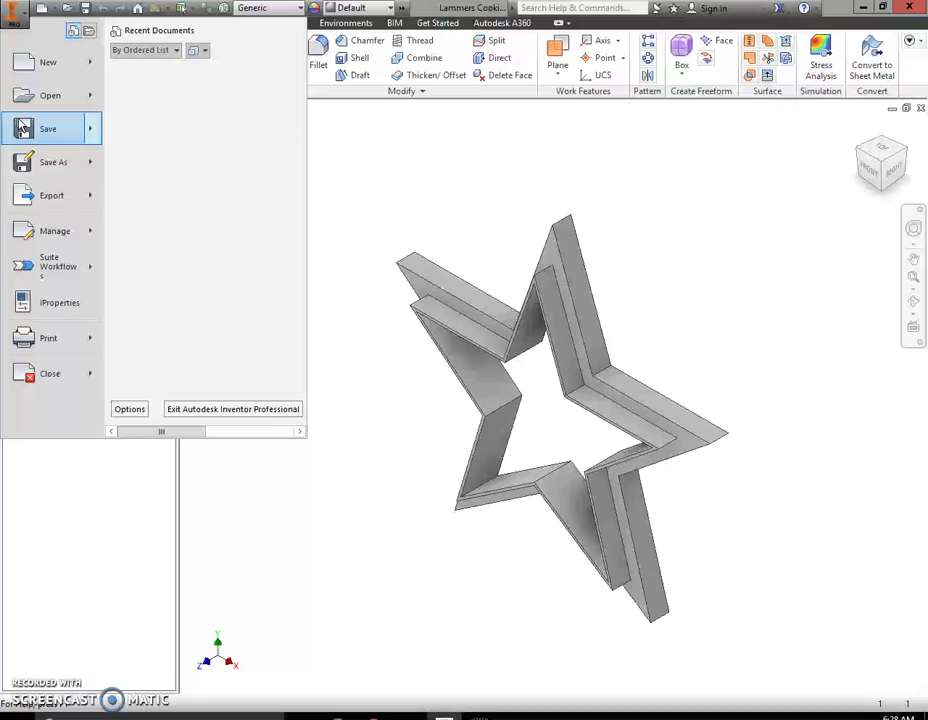
left_click(53, 198)
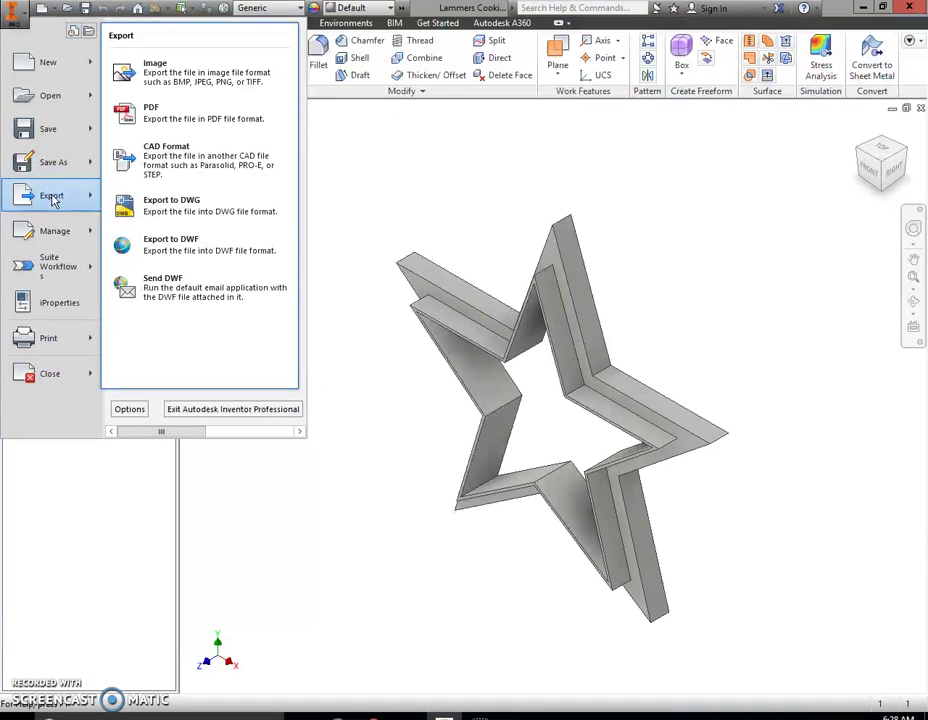
left_click(168, 153)
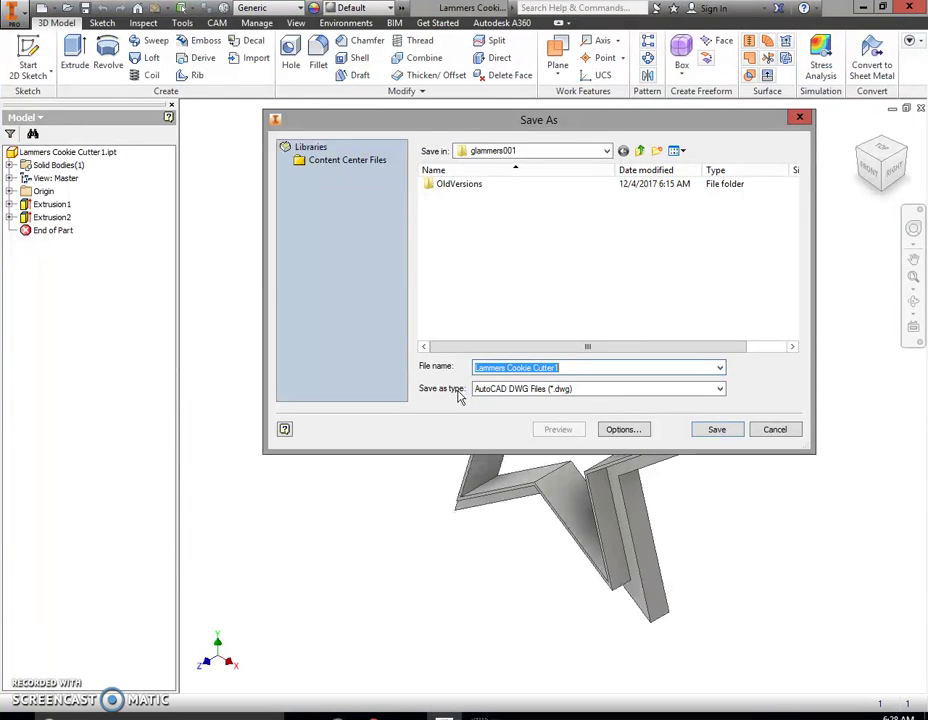
left_click(613, 392)
left_click(720, 389)
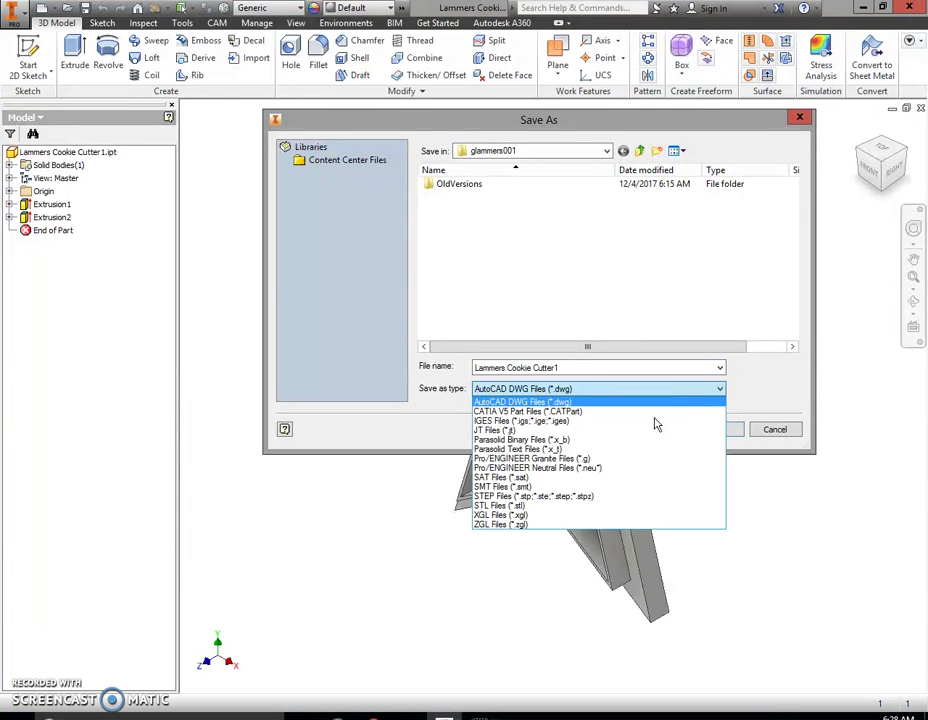
left_click(569, 505)
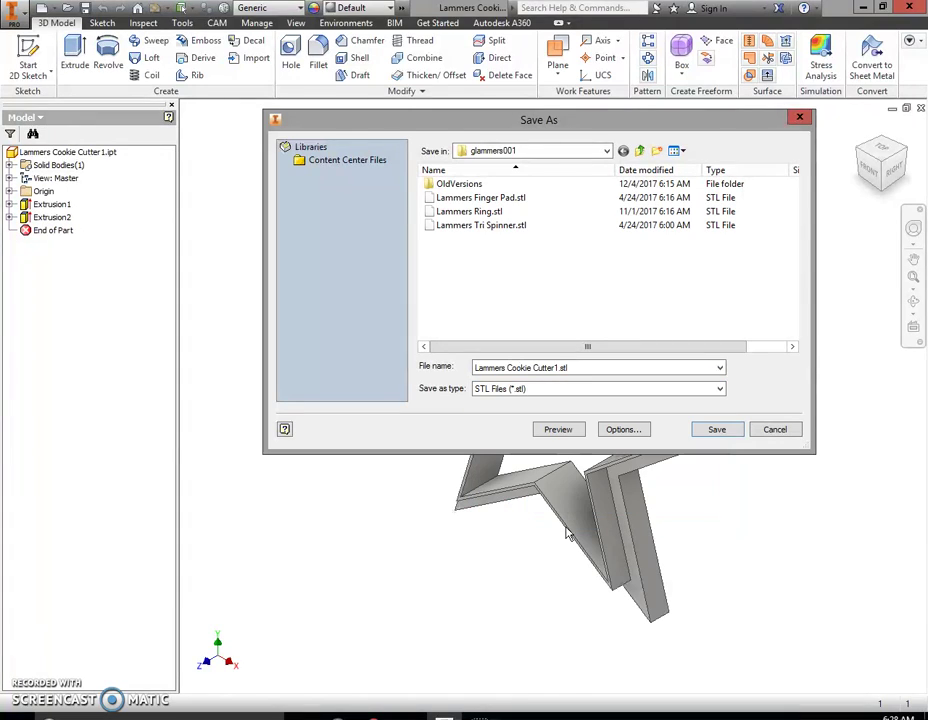
left_click(722, 433)
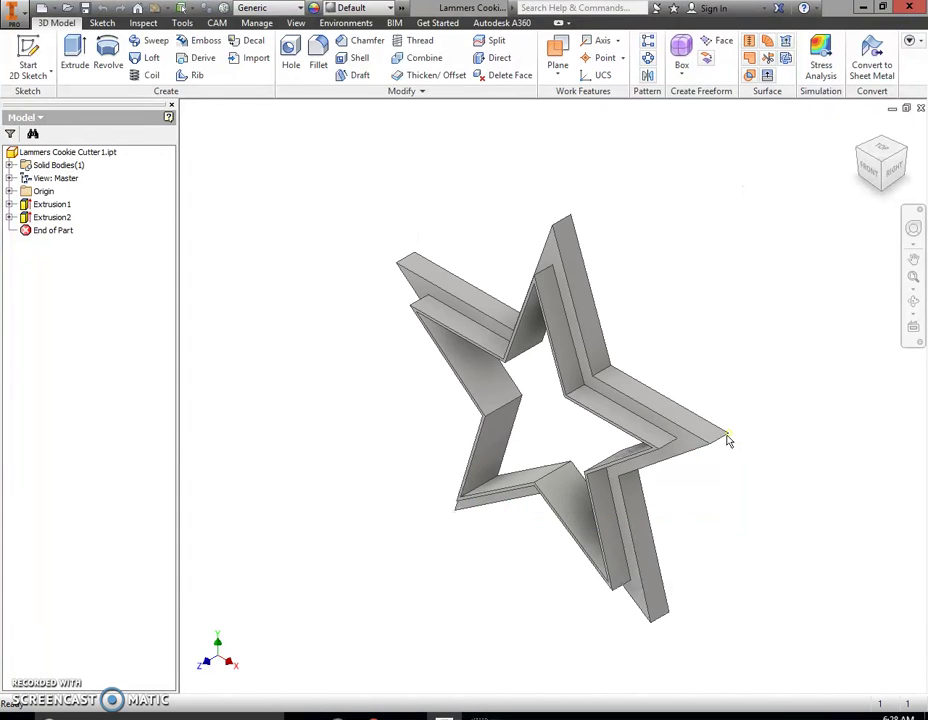